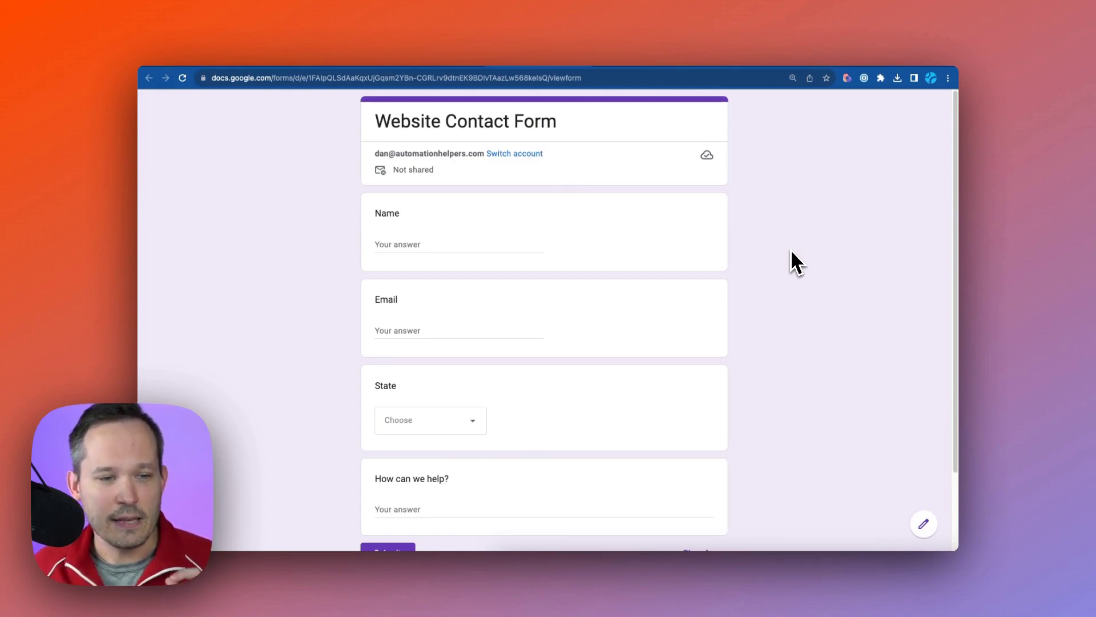
# Step: Scroll the contact form and expand its State dropdown to show the list of states
pyautogui.scroll(-1, 791, 251)
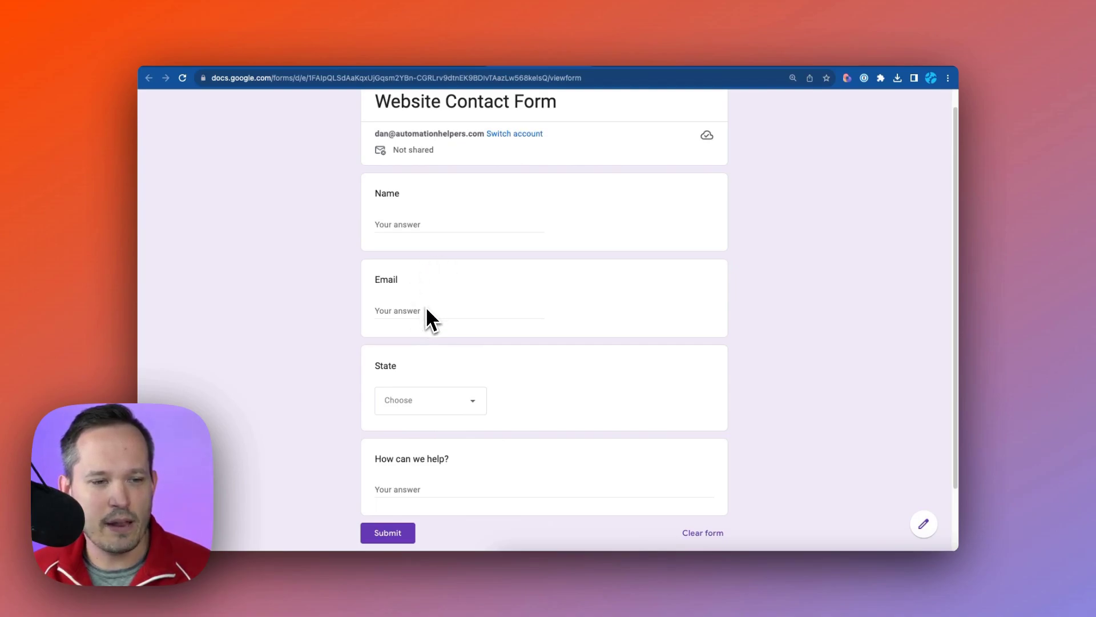
pyautogui.click(464, 404)
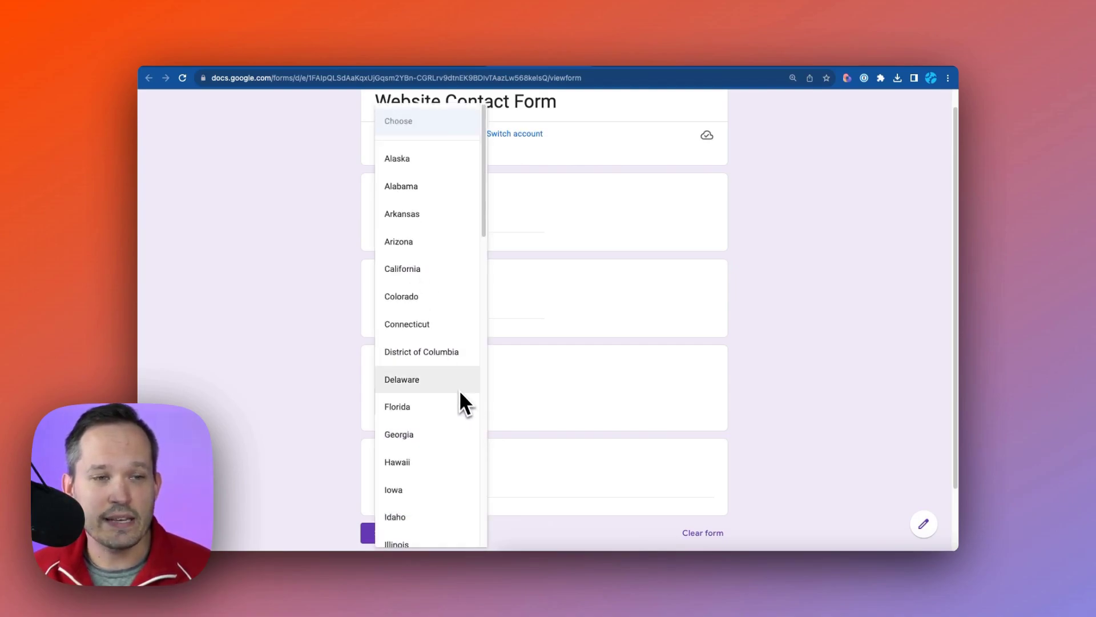
pyautogui.scroll(-15, 460, 393)
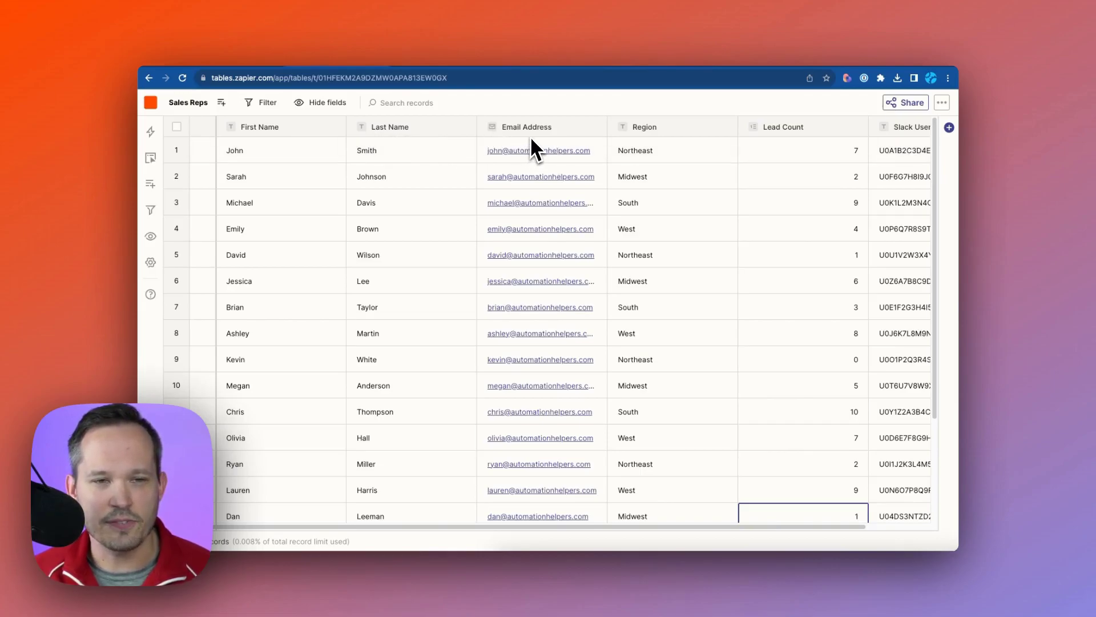
pyautogui.hscroll(3, 594, 154)
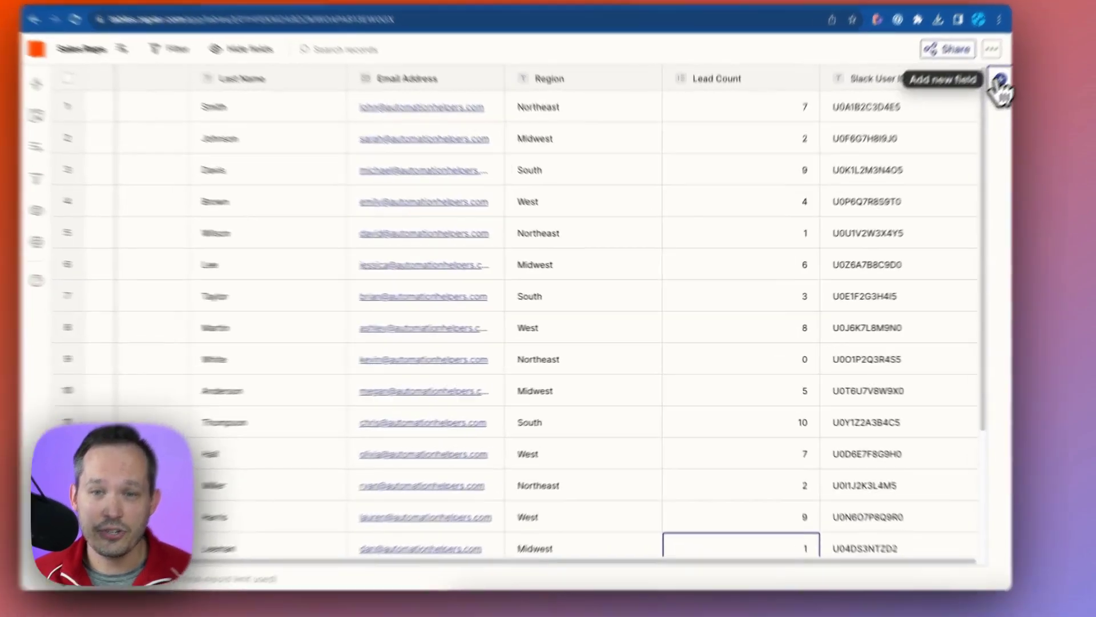
# Step: Add a new field to the Sales Reps table and make it a Dropdown
pyautogui.click(949, 127)
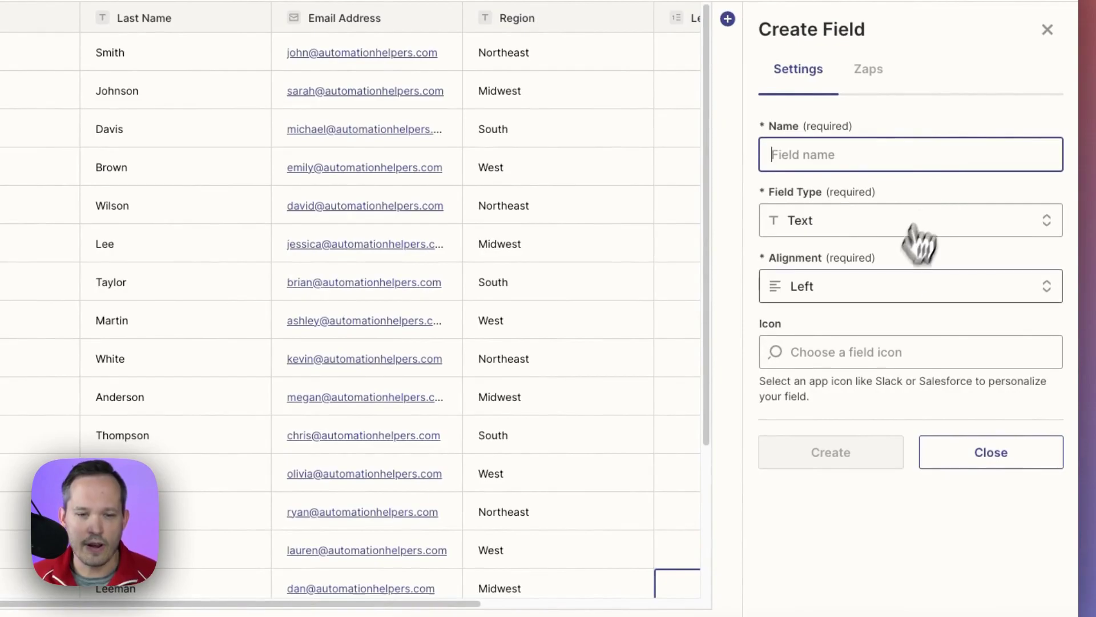
pyautogui.click(880, 348)
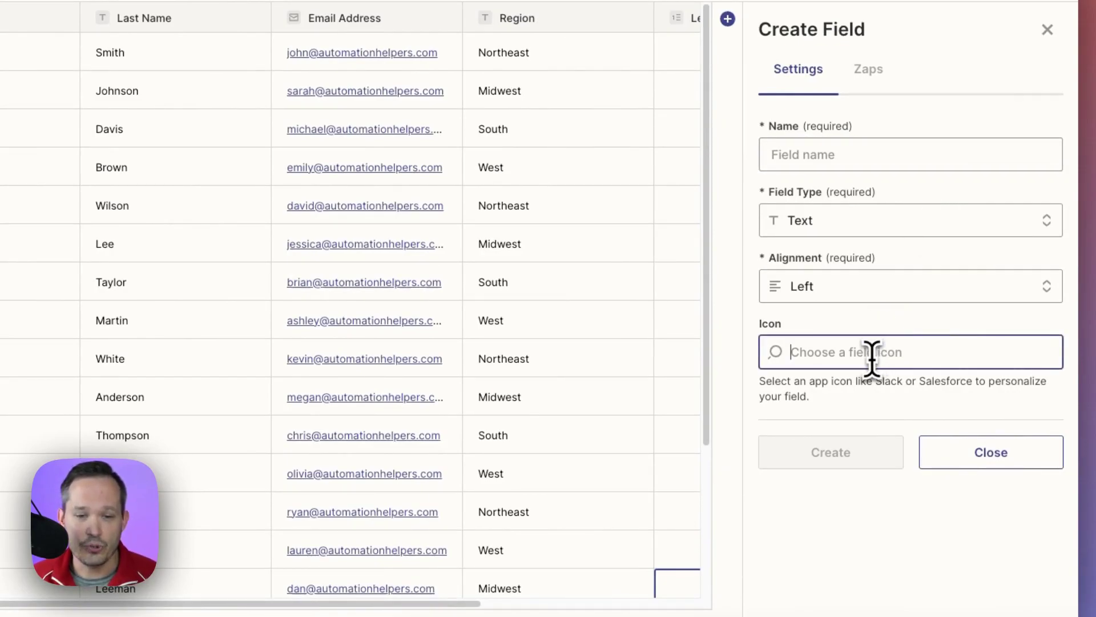
pyautogui.click(889, 228)
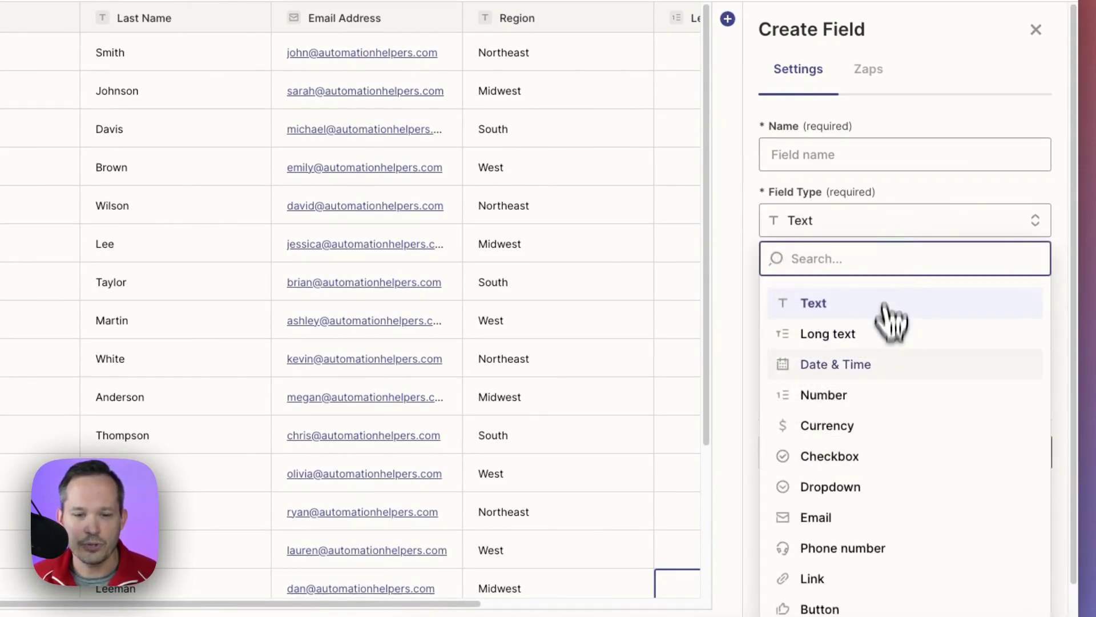
pyautogui.scroll(-2, 888, 399)
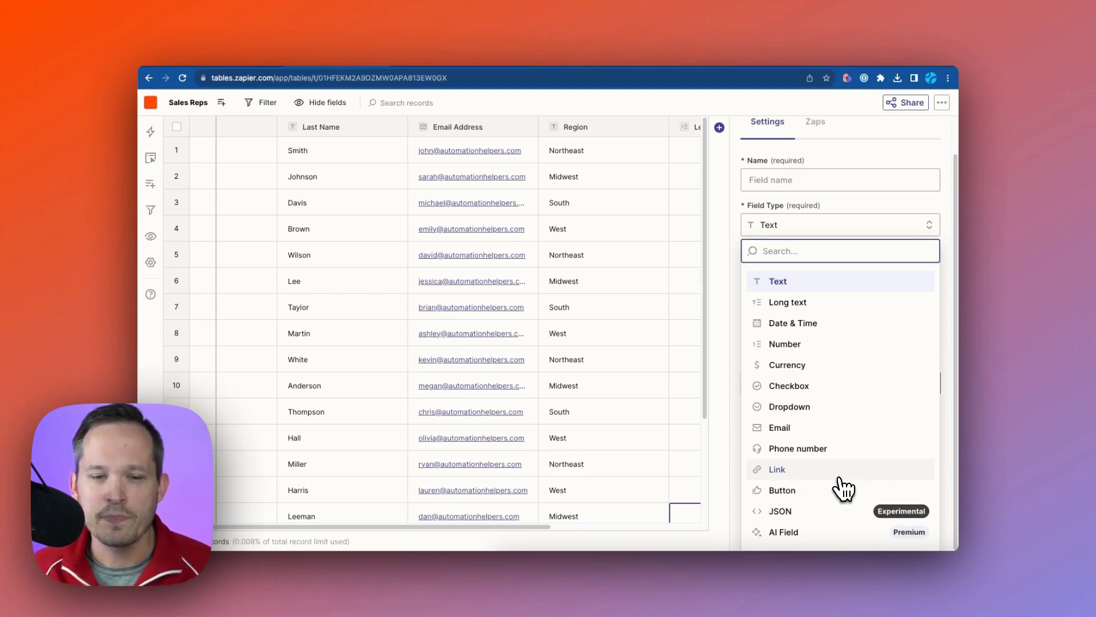
pyautogui.click(822, 407)
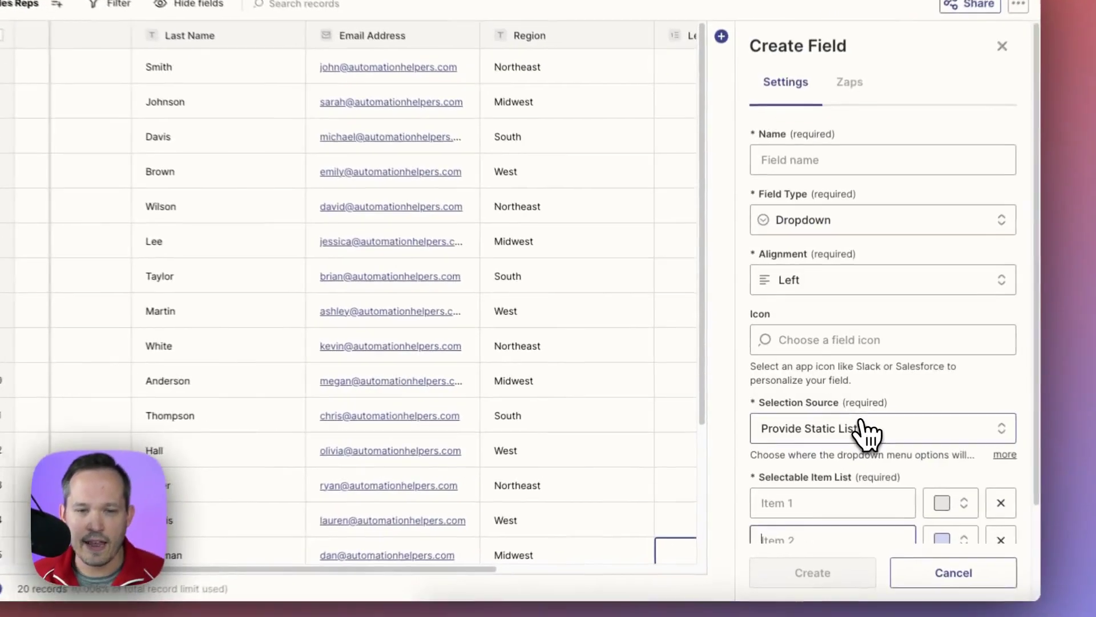
# Step: Pull the dropdown's options from the Sales Regions table's State field and create it
pyautogui.scroll(-2, 878, 331)
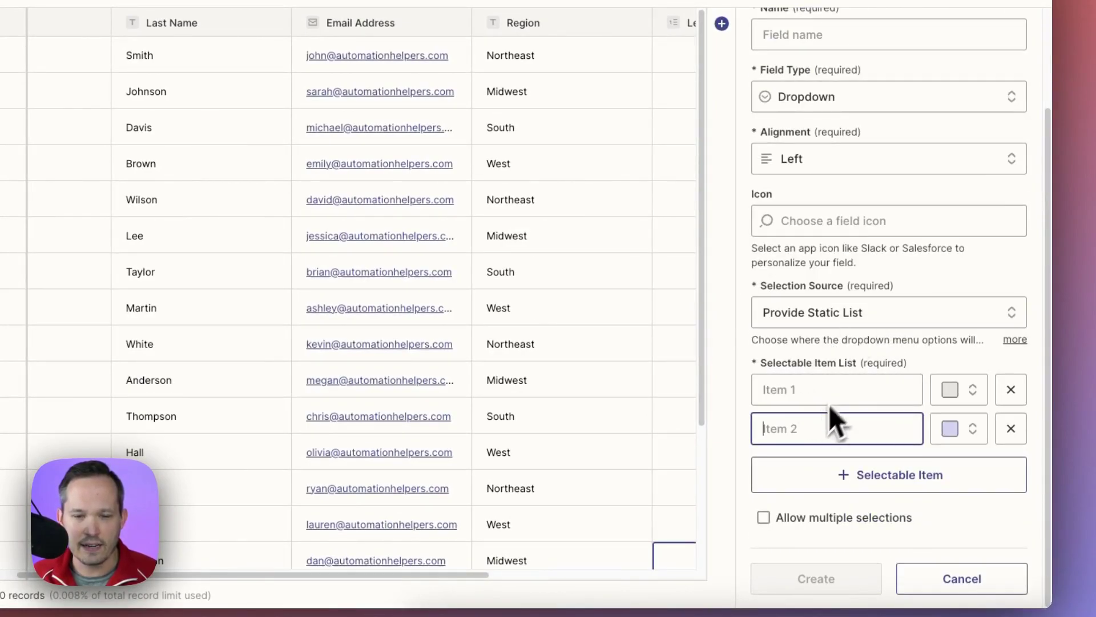
pyautogui.click(848, 321)
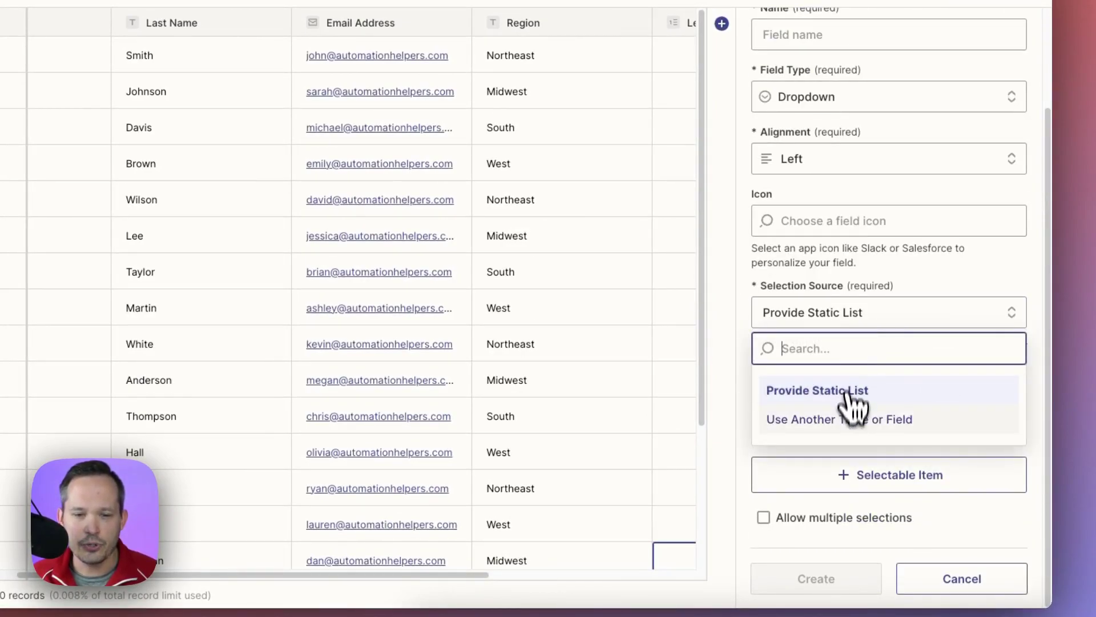
pyautogui.click(852, 437)
pyautogui.scroll(-3, 871, 431)
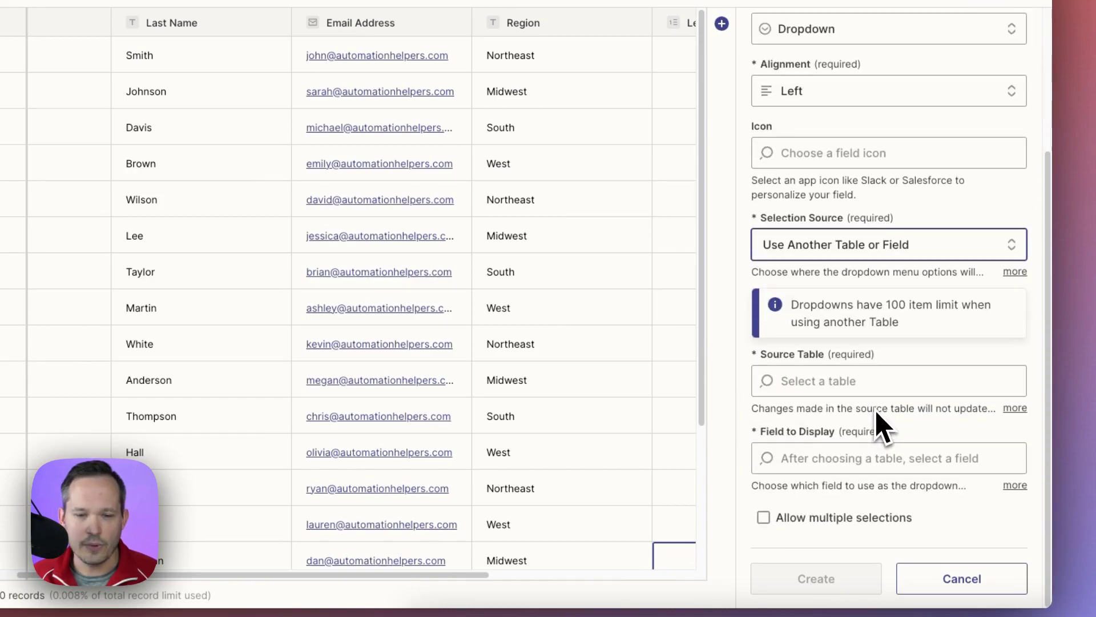
pyautogui.click(820, 383)
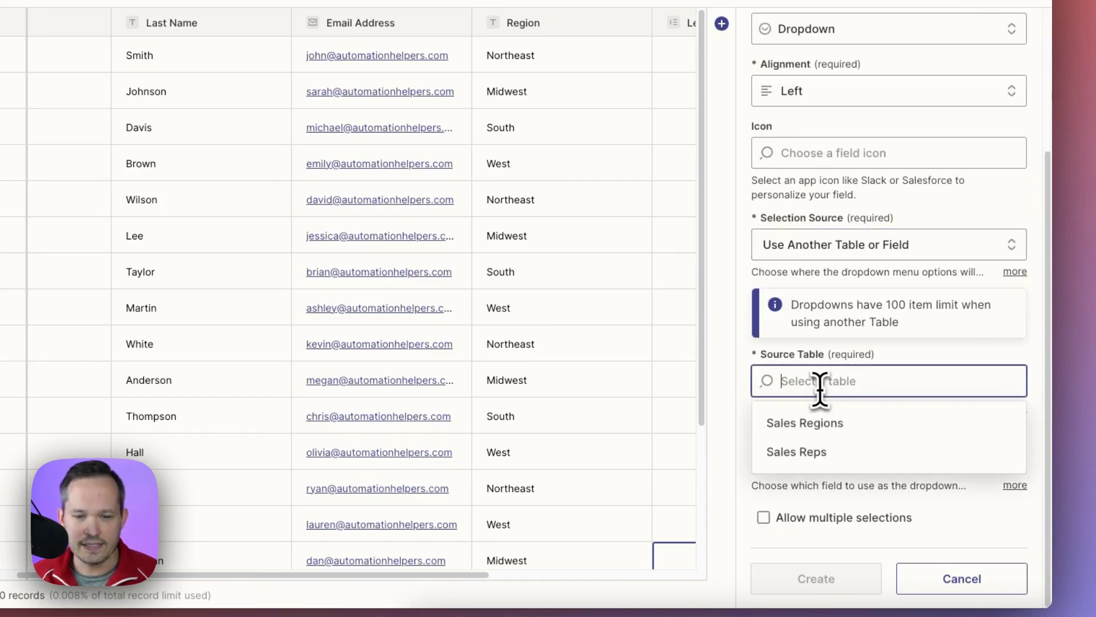
pyautogui.click(825, 424)
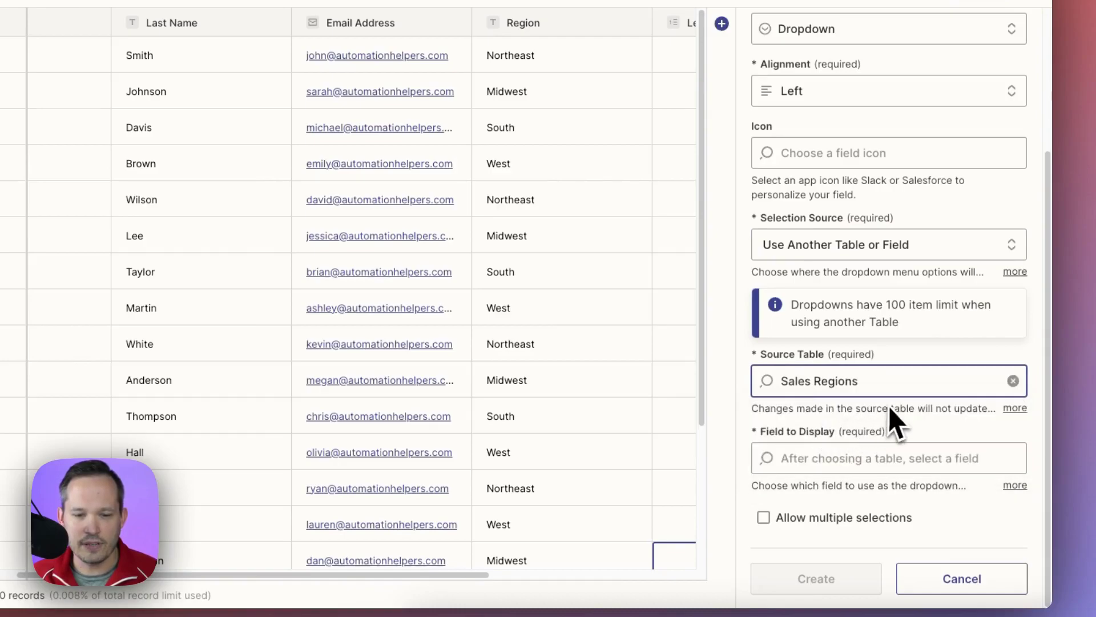
pyautogui.click(844, 461)
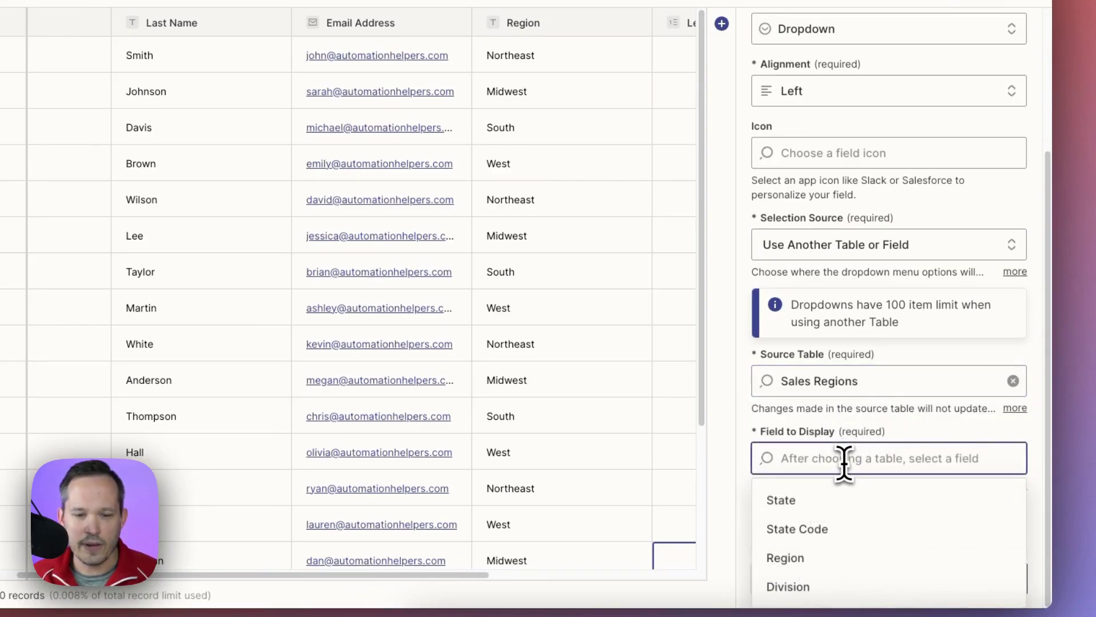
pyautogui.click(841, 511)
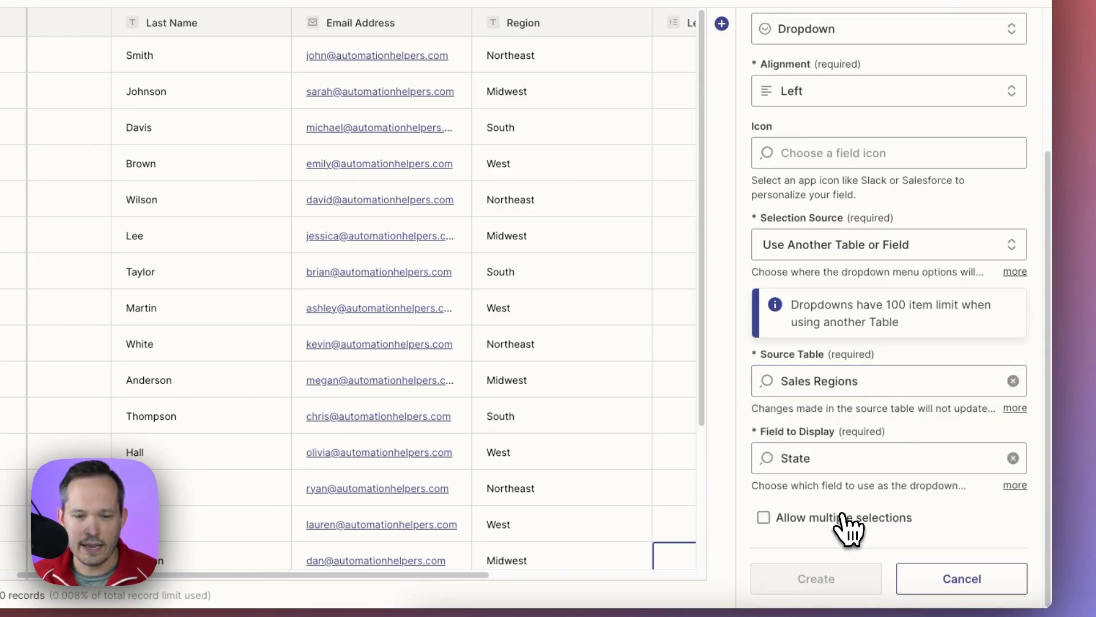
pyautogui.click(841, 582)
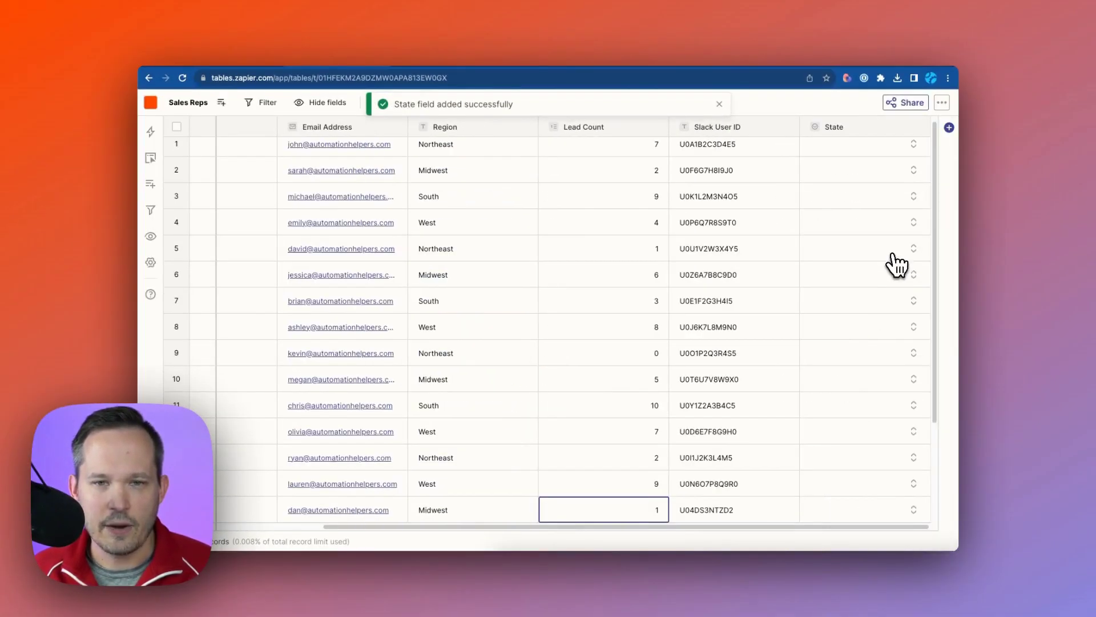
# Step: Open the first rep's new State dropdown to review the state choices
pyautogui.scroll(1, 891, 252)
pyautogui.click(913, 153)
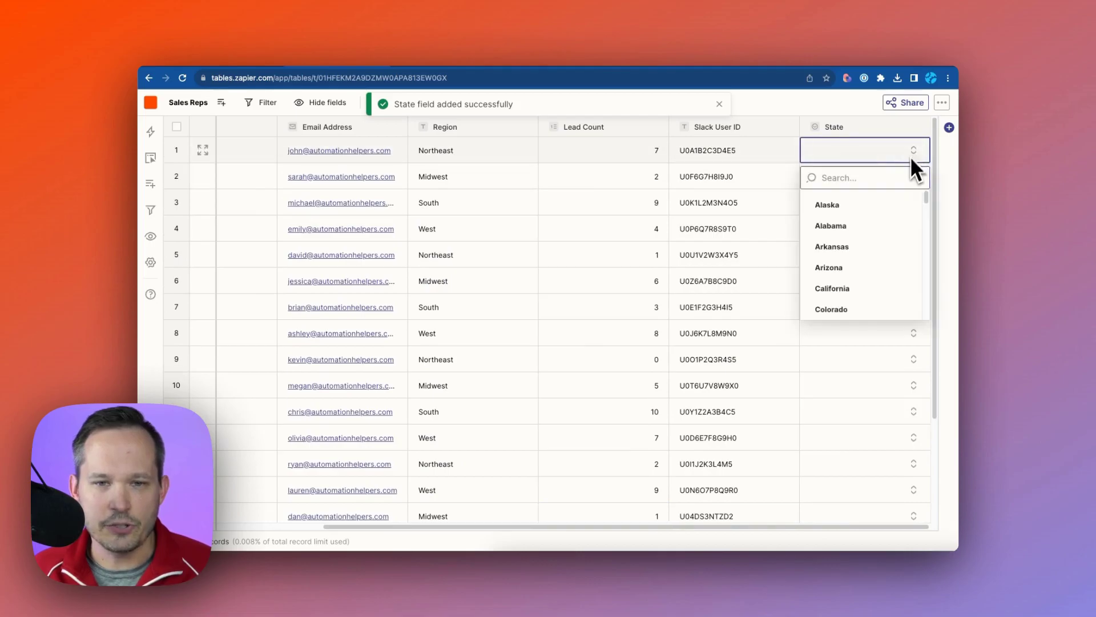
pyautogui.scroll(-5, 881, 238)
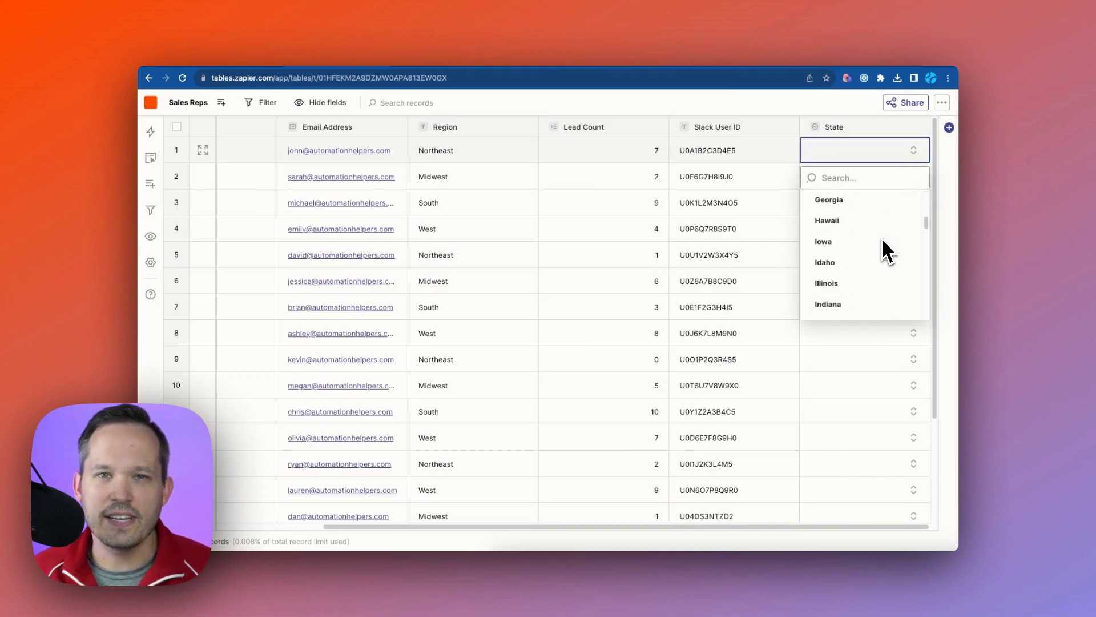
pyautogui.scroll(-1, 882, 241)
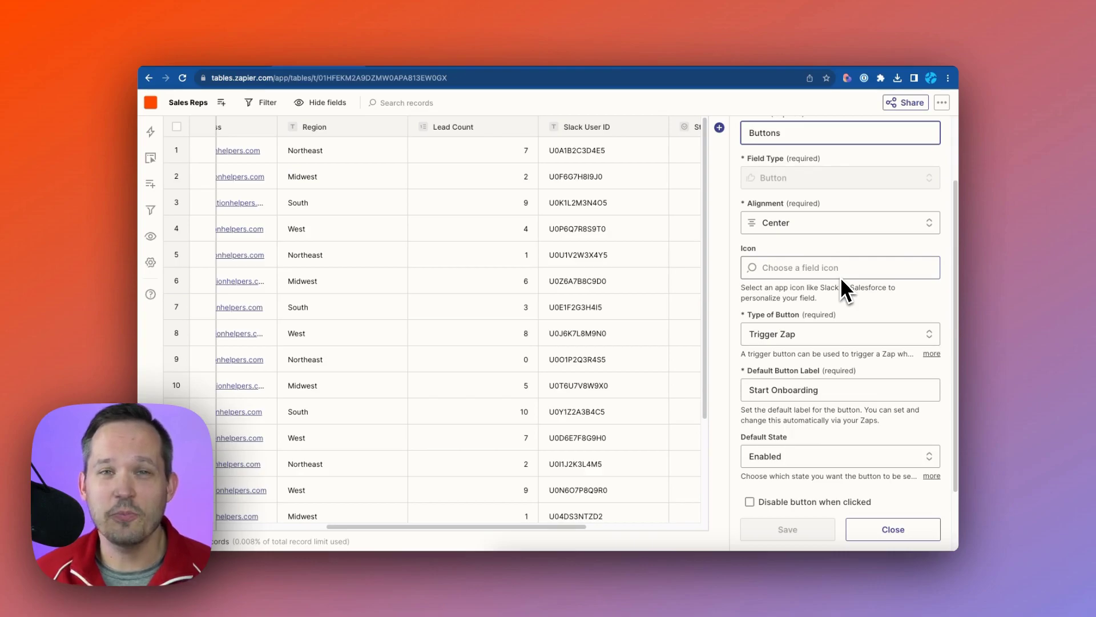
# Step: Keep the button type as Trigger Zap with the label 'Start Onboarding'
pyautogui.scroll(-1, 850, 314)
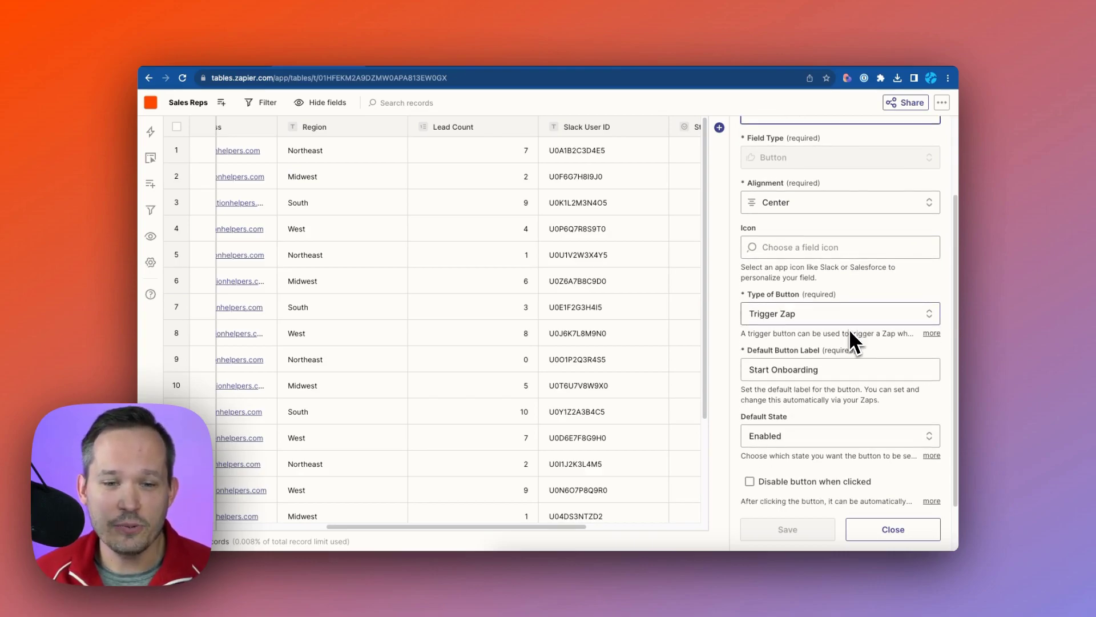
pyautogui.click(811, 312)
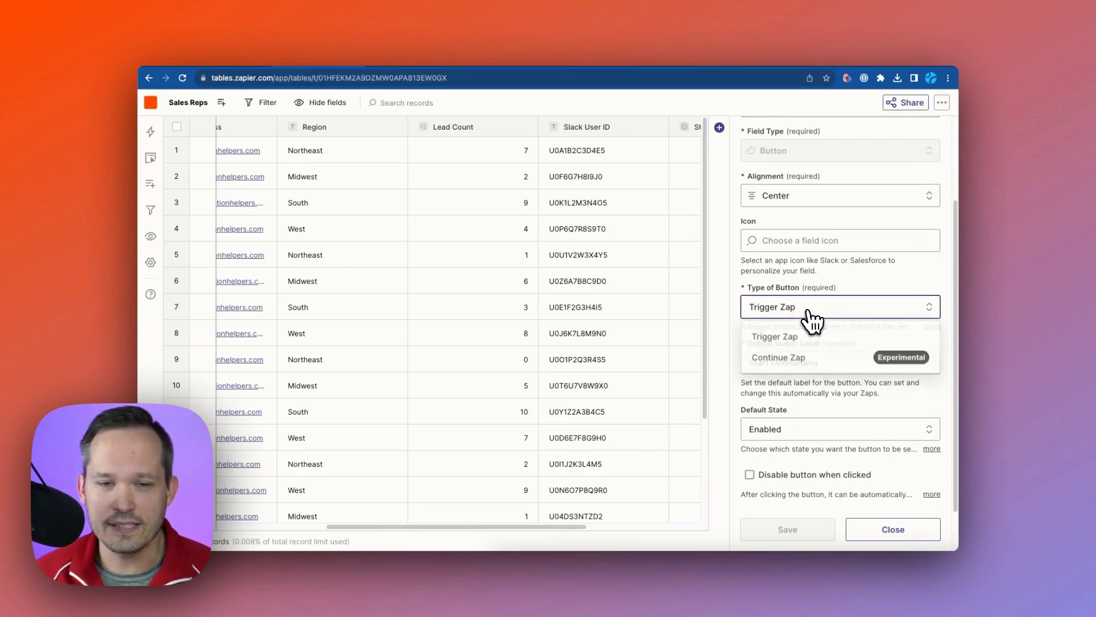
pyautogui.click(876, 338)
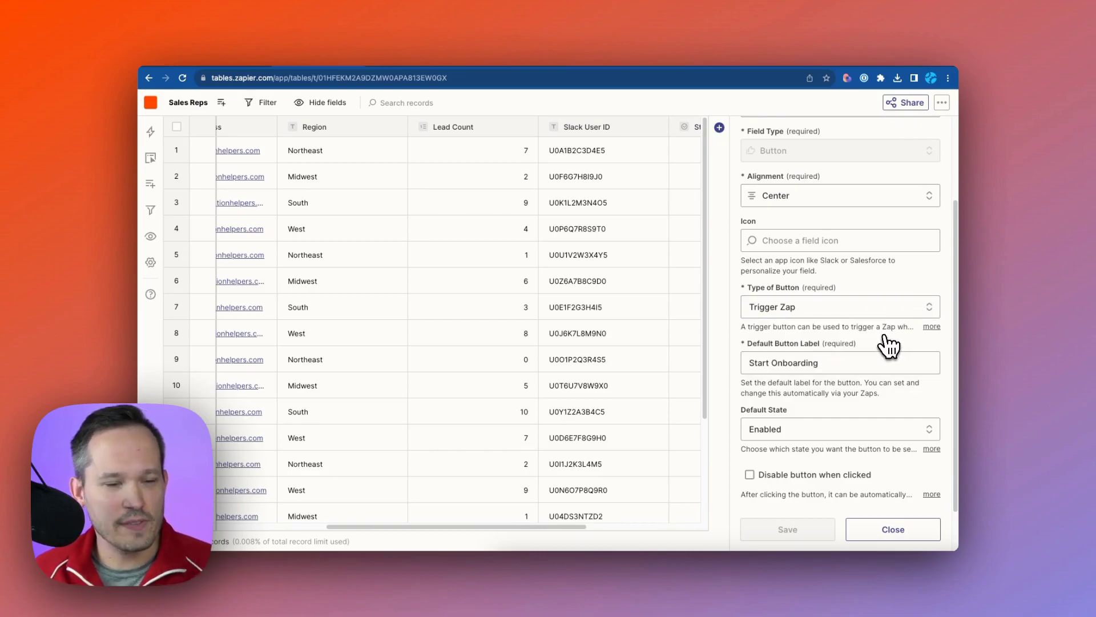
pyautogui.scroll(-1, 885, 366)
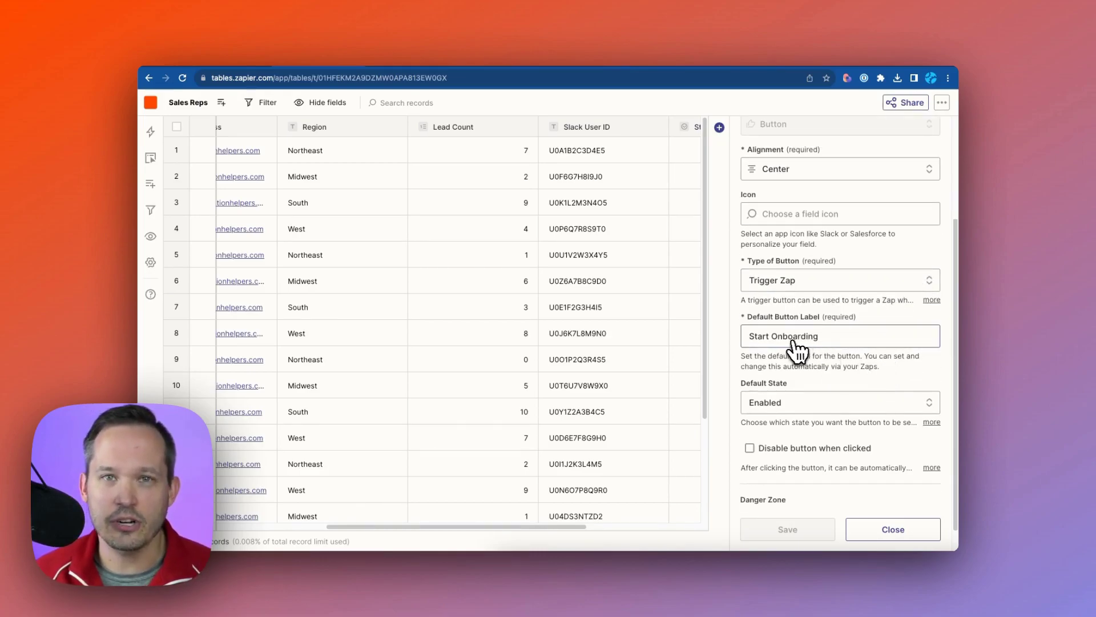
pyautogui.scroll(-1, 794, 351)
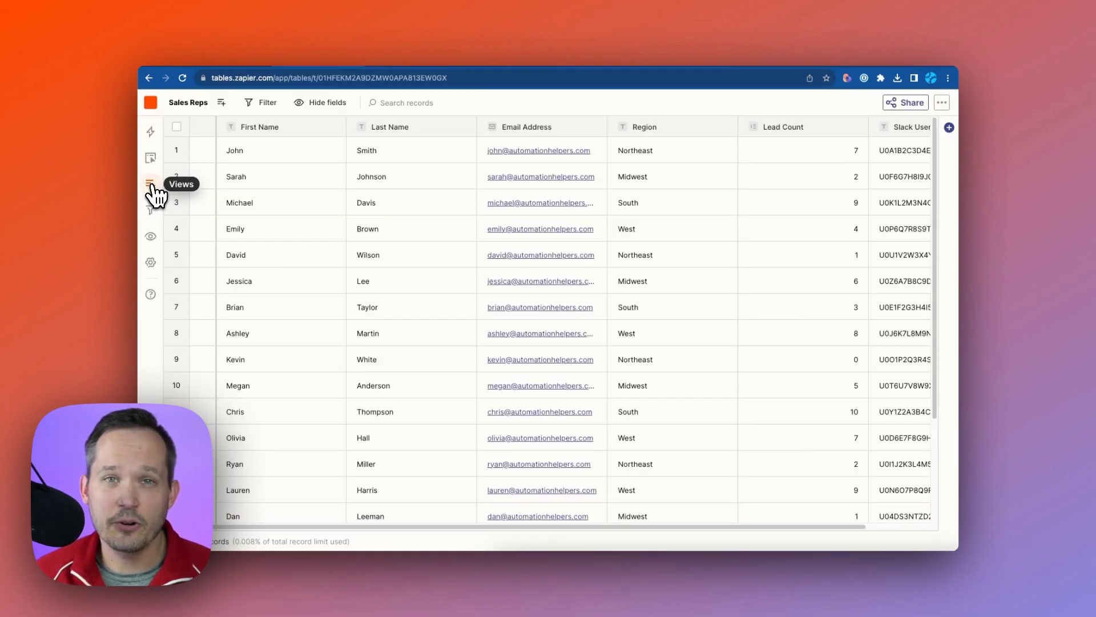
# Step: Show the Sales Reps table's views list, which holds only the Default View
pyautogui.click(151, 186)
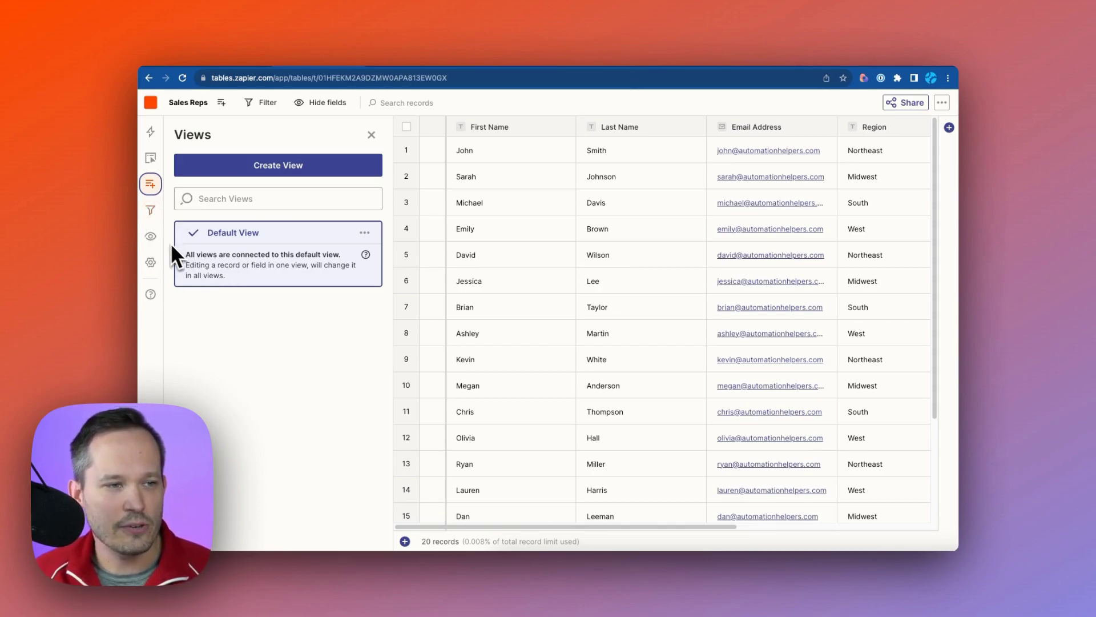
# Step: Review the Sales Reps table's Filters and Hide Fields options
pyautogui.click(150, 209)
pyautogui.click(232, 200)
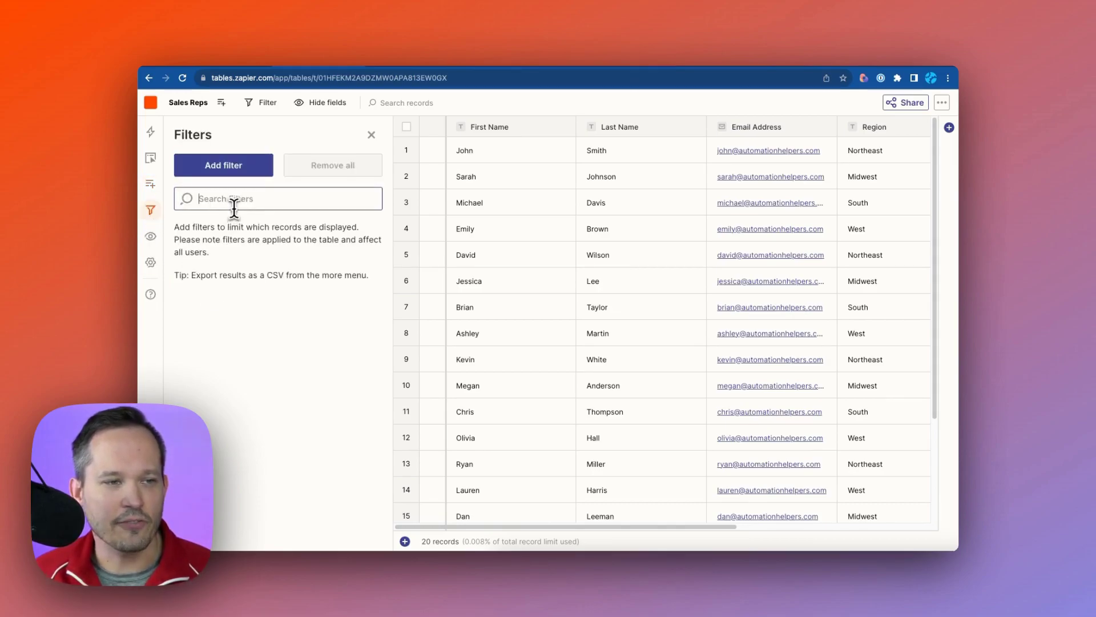
pyautogui.click(150, 237)
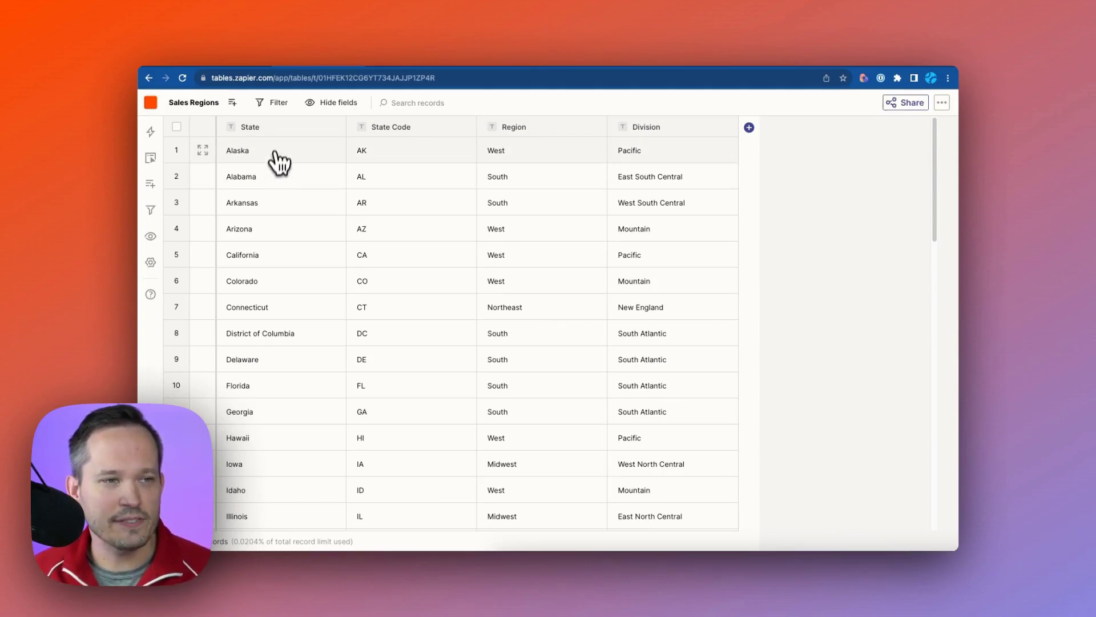
# Step: Open the Round Robin Lead Assignment Zap from the table's connected Zaps
pyautogui.scroll(-1, 288, 254)
pyautogui.scroll(1, 269, 264)
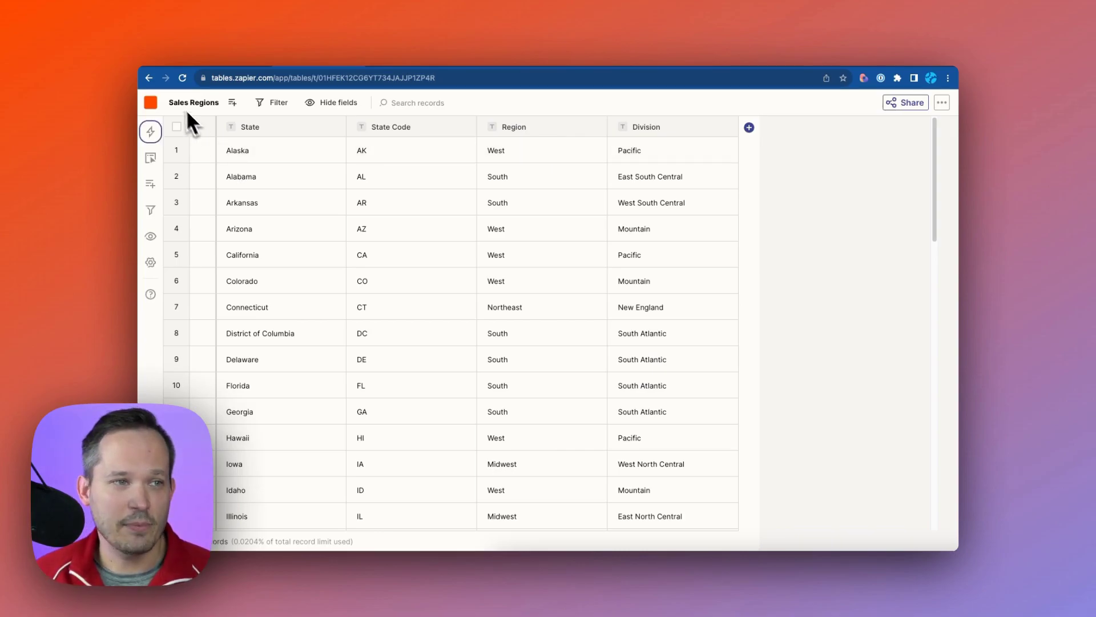
pyautogui.click(152, 132)
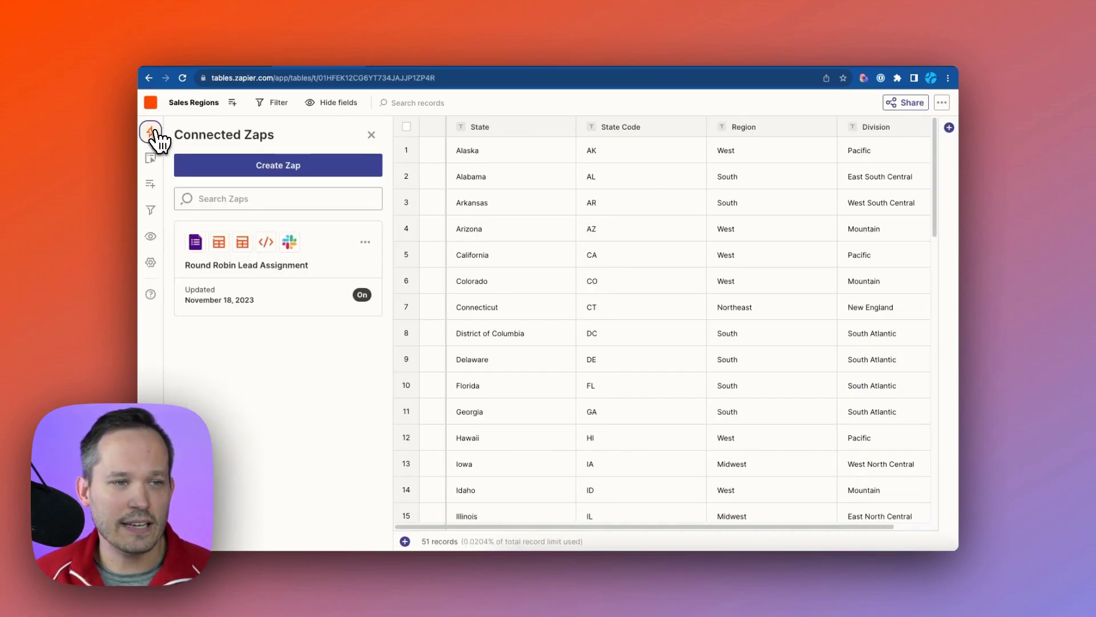
pyautogui.click(268, 243)
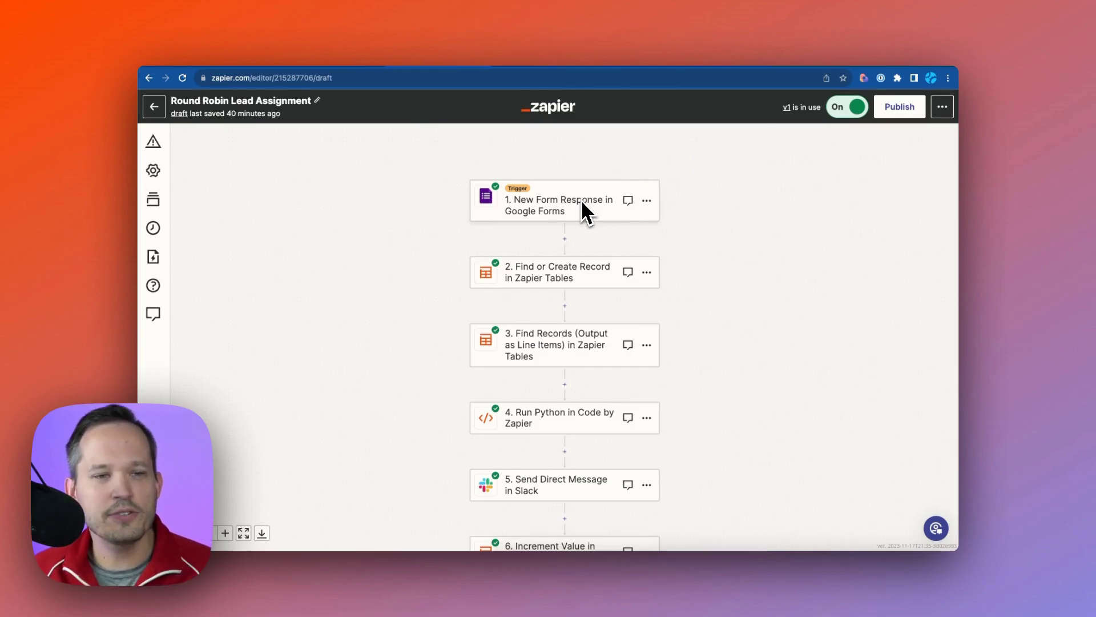
# Step: Check the Website Contact Form page, then open step 2 in the Zap editor
pyautogui.click(734, 64)
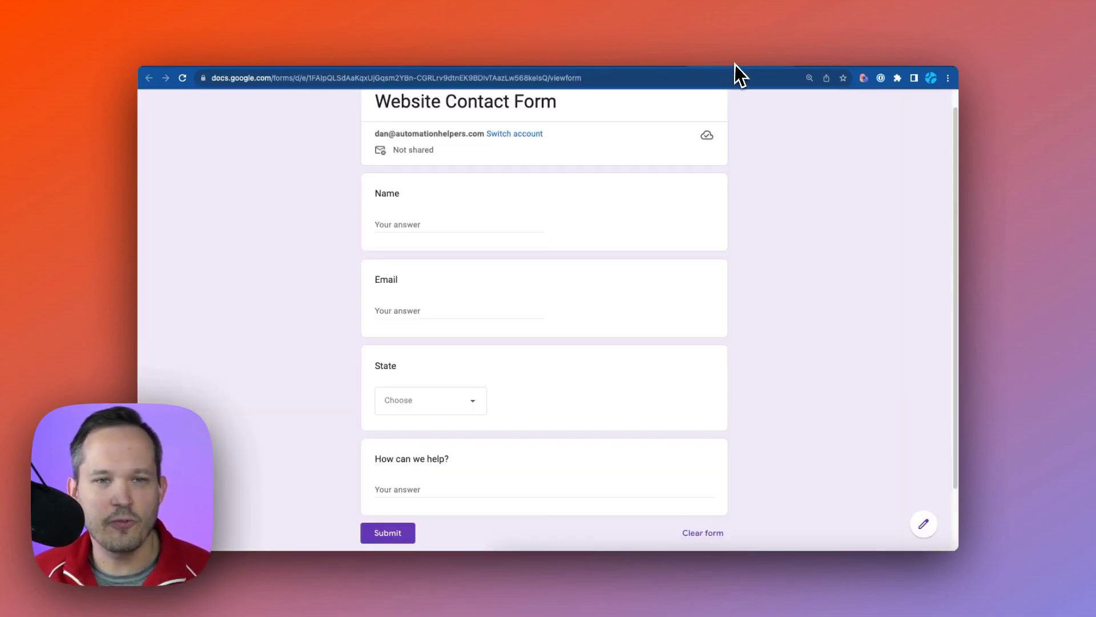
pyautogui.click(430, 67)
pyautogui.click(580, 280)
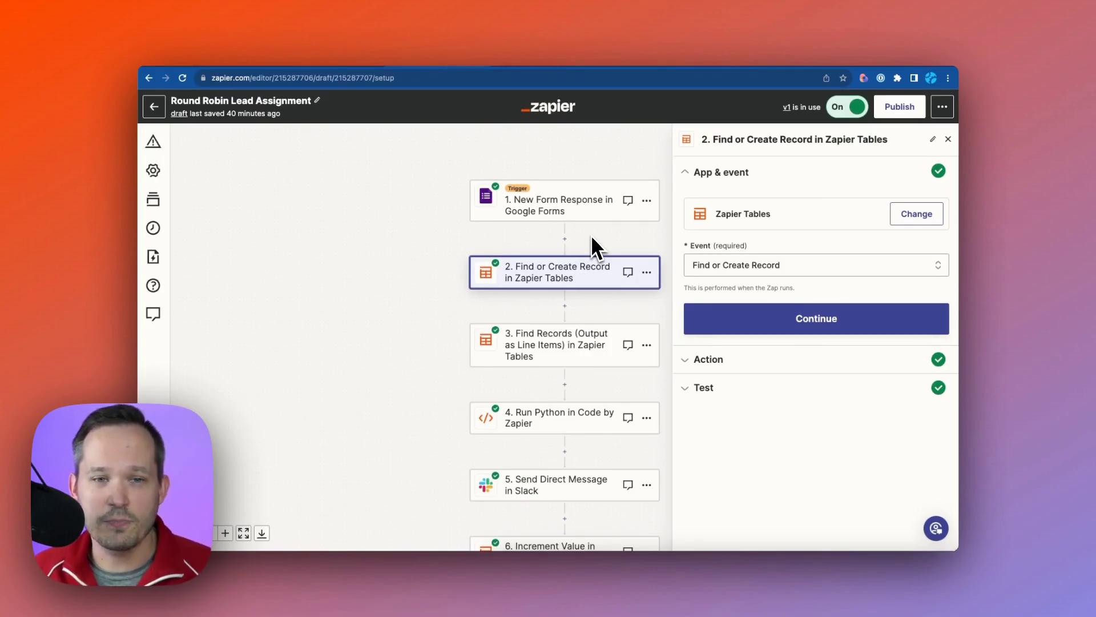
# Step: Set step 2 to search Sales Regions where State is exactly the form's State answer
pyautogui.click(745, 325)
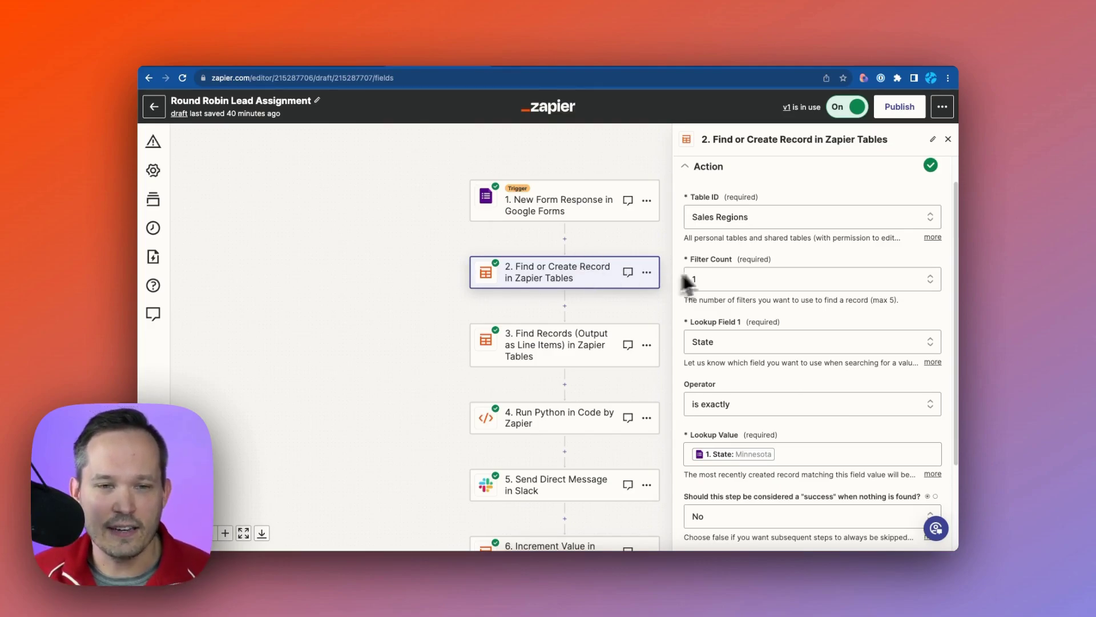
pyautogui.click(758, 222)
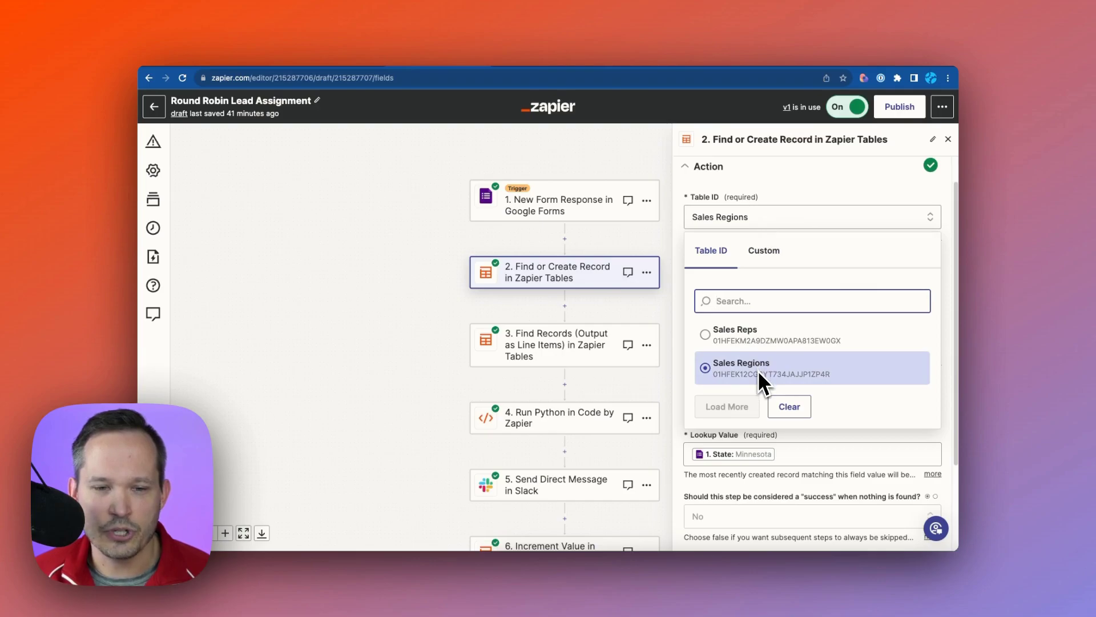
pyautogui.click(758, 370)
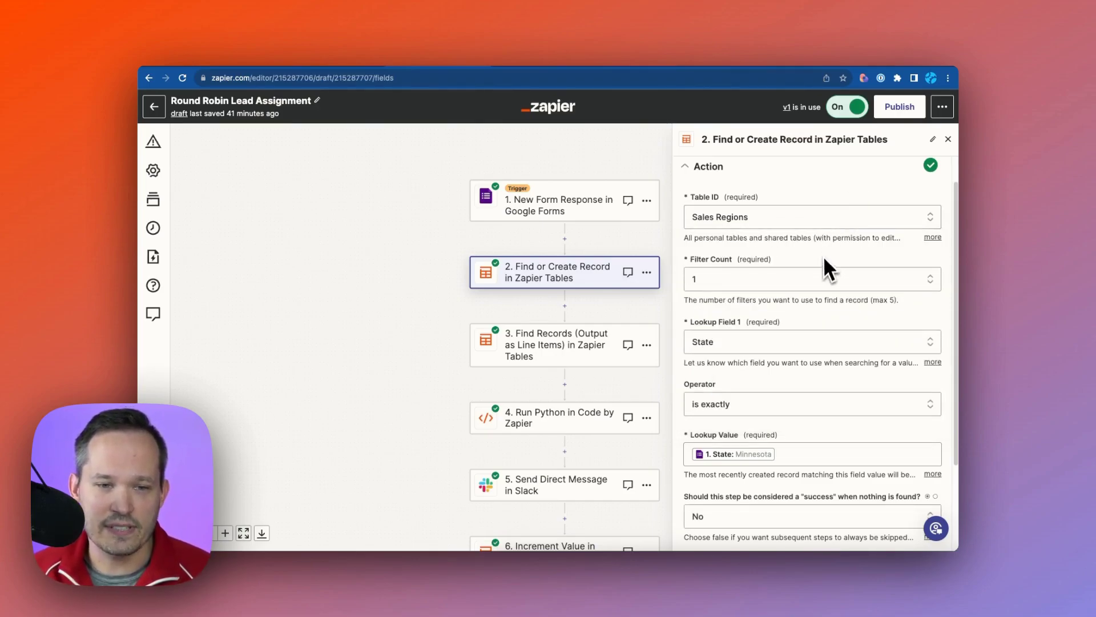
pyautogui.scroll(-2, 824, 260)
pyautogui.click(750, 281)
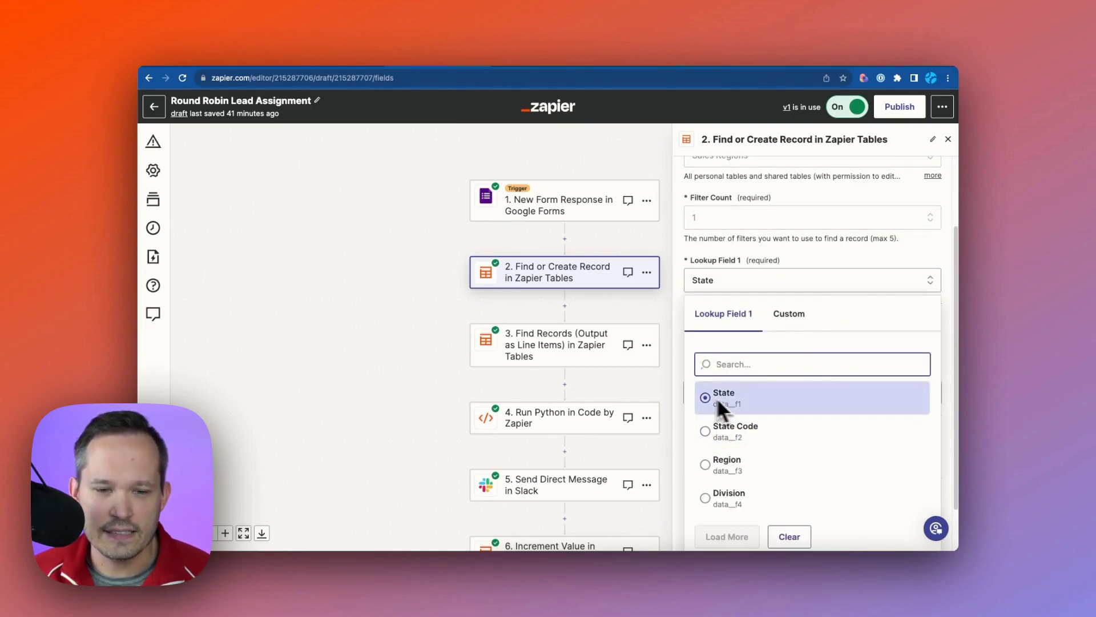
pyautogui.click(834, 282)
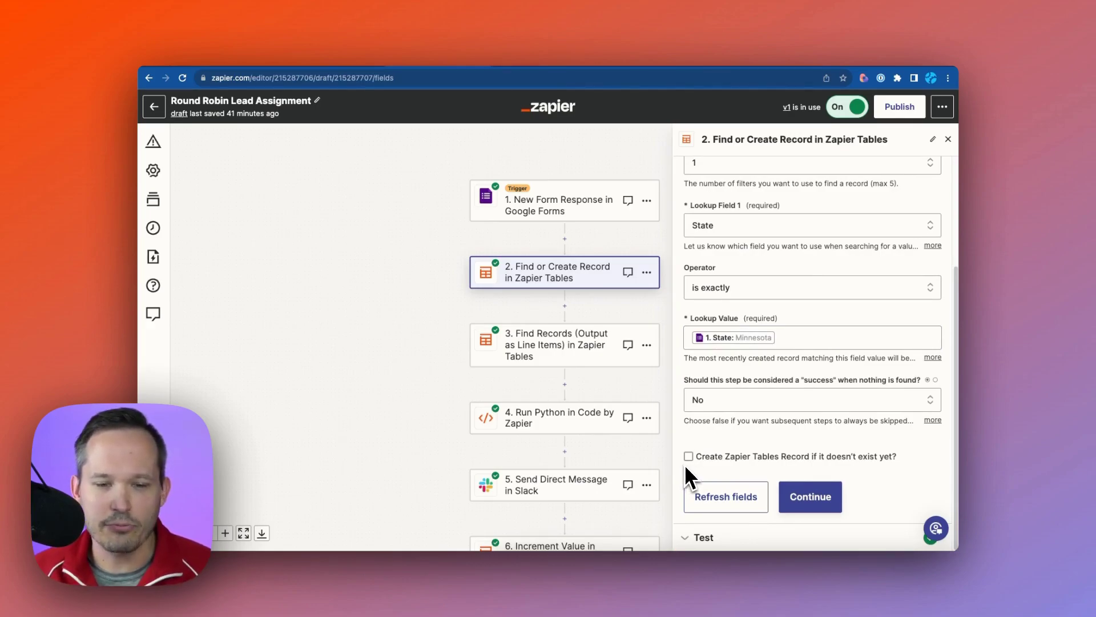
# Step: Check step 2's test record for Minnesota in the Midwest, and open step 3's settings
pyautogui.click(810, 496)
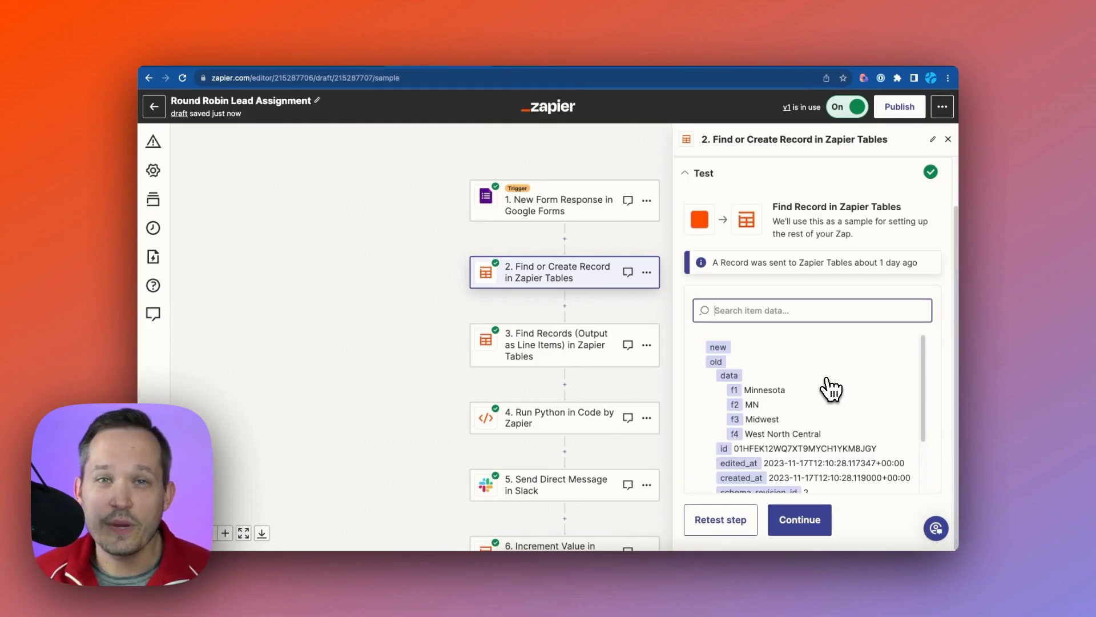
pyautogui.scroll(-2, 831, 390)
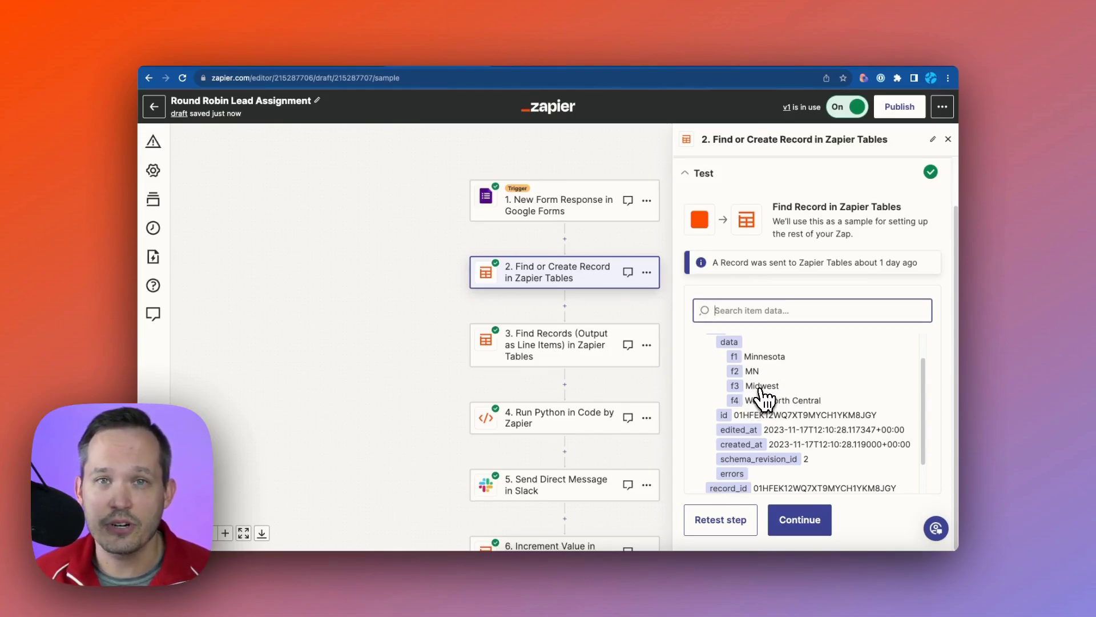
pyautogui.click(597, 353)
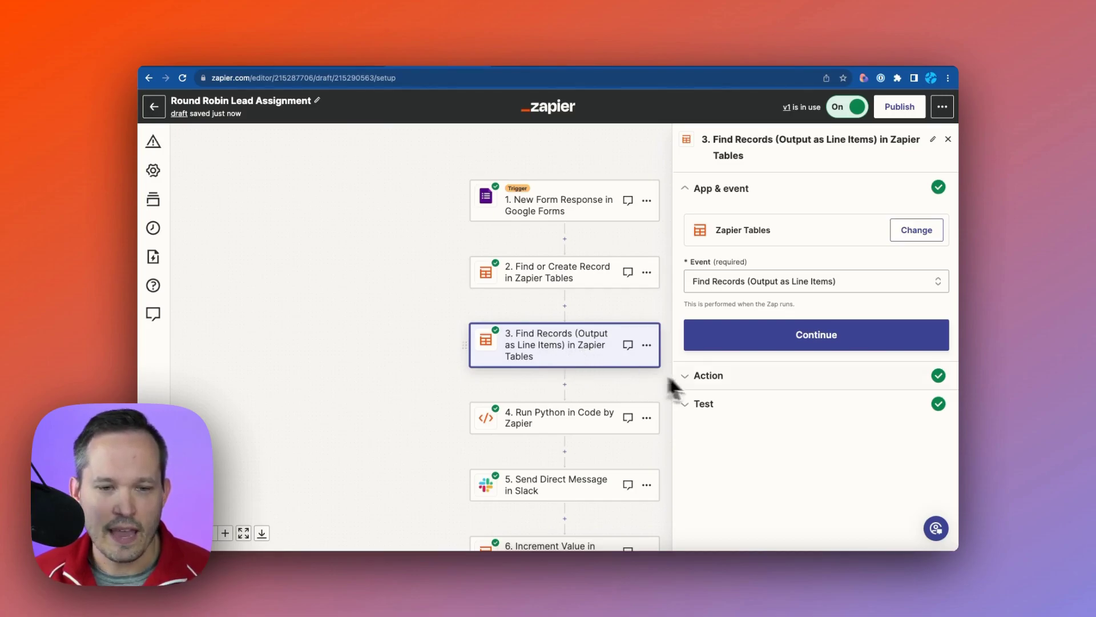
# Step: Set step 3 to find Sales Reps records whose Region exactly matches step 2's Region
pyautogui.click(708, 378)
pyautogui.scroll(-1, 783, 348)
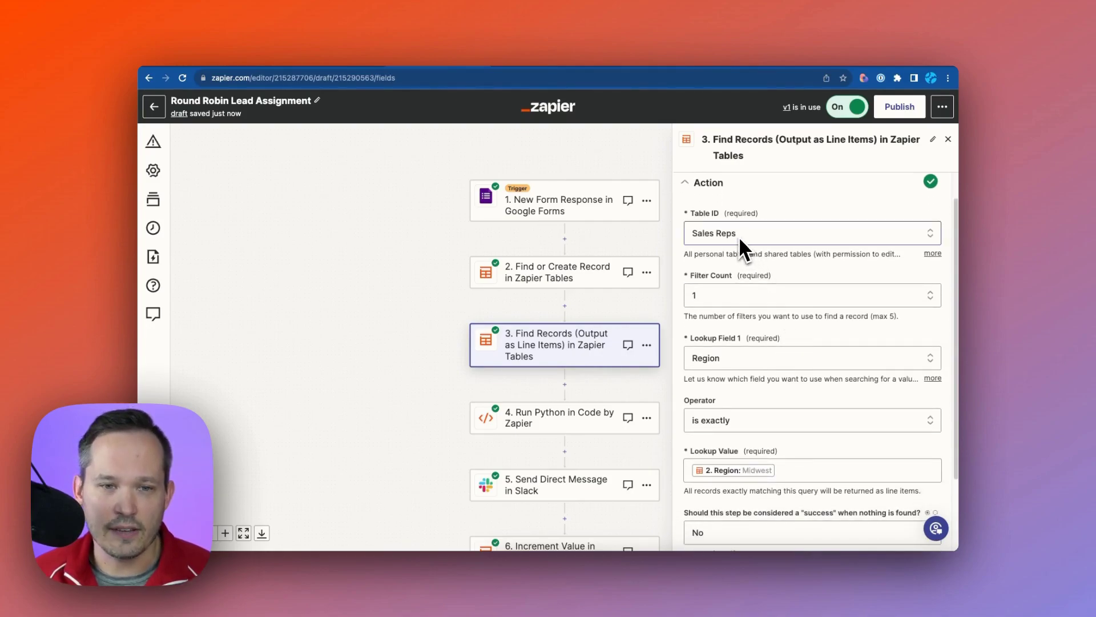
pyautogui.scroll(-3, 741, 239)
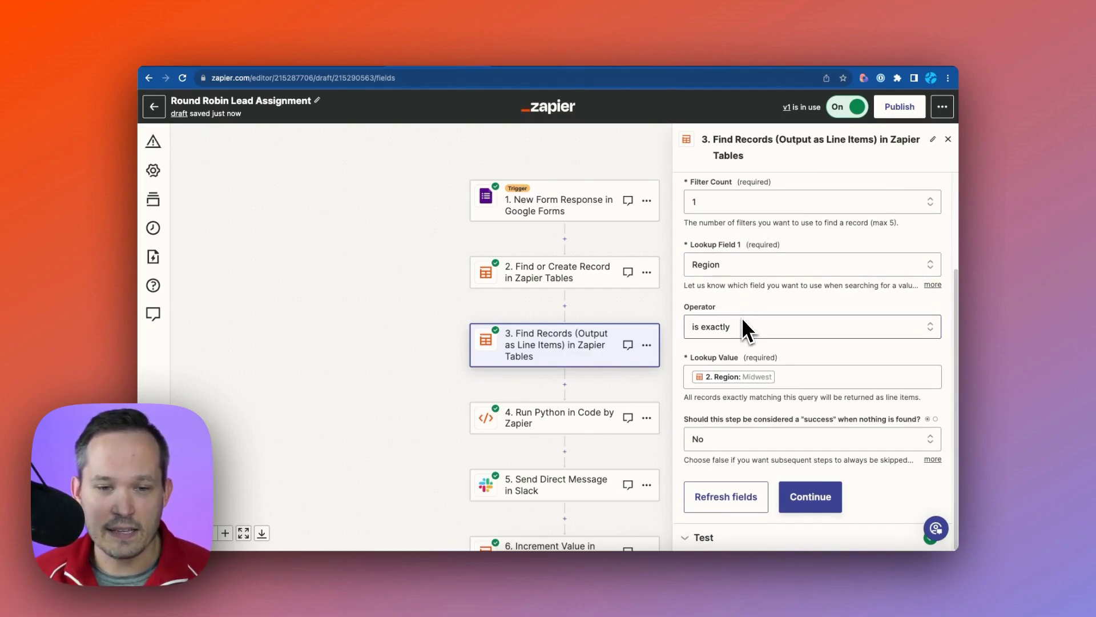
pyautogui.click(796, 376)
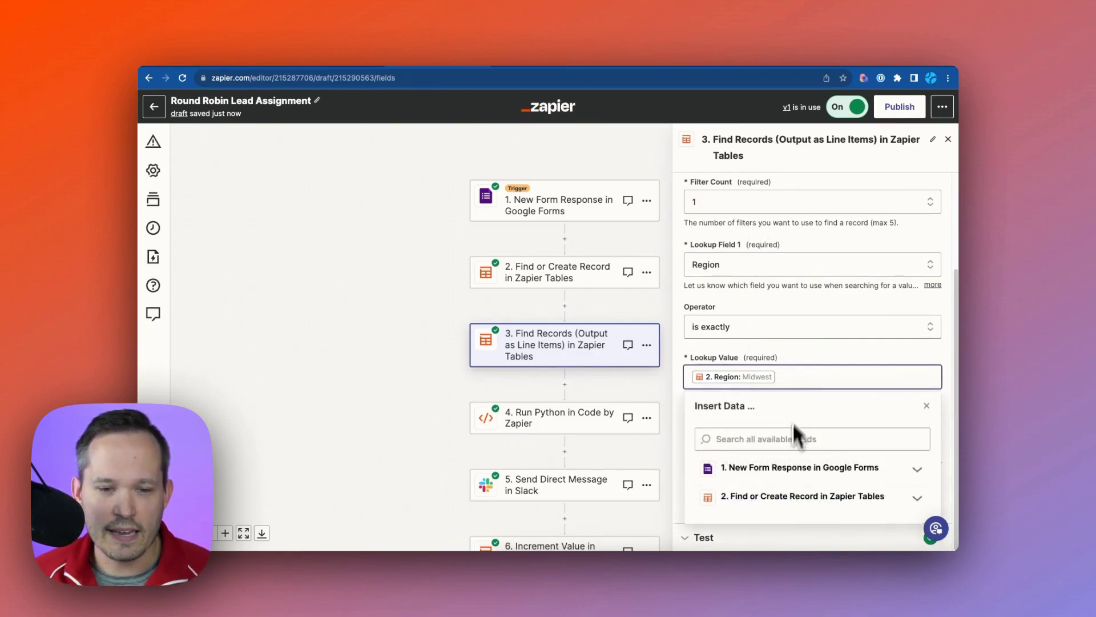
pyautogui.click(915, 498)
pyautogui.scroll(-5, 910, 489)
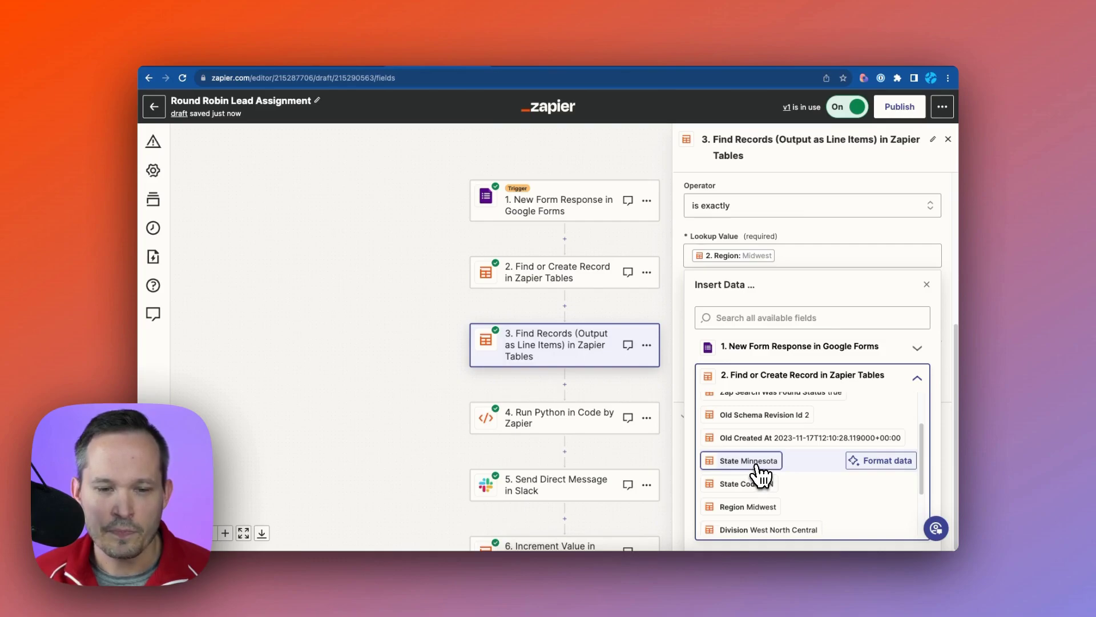
pyautogui.scroll(-1, 761, 473)
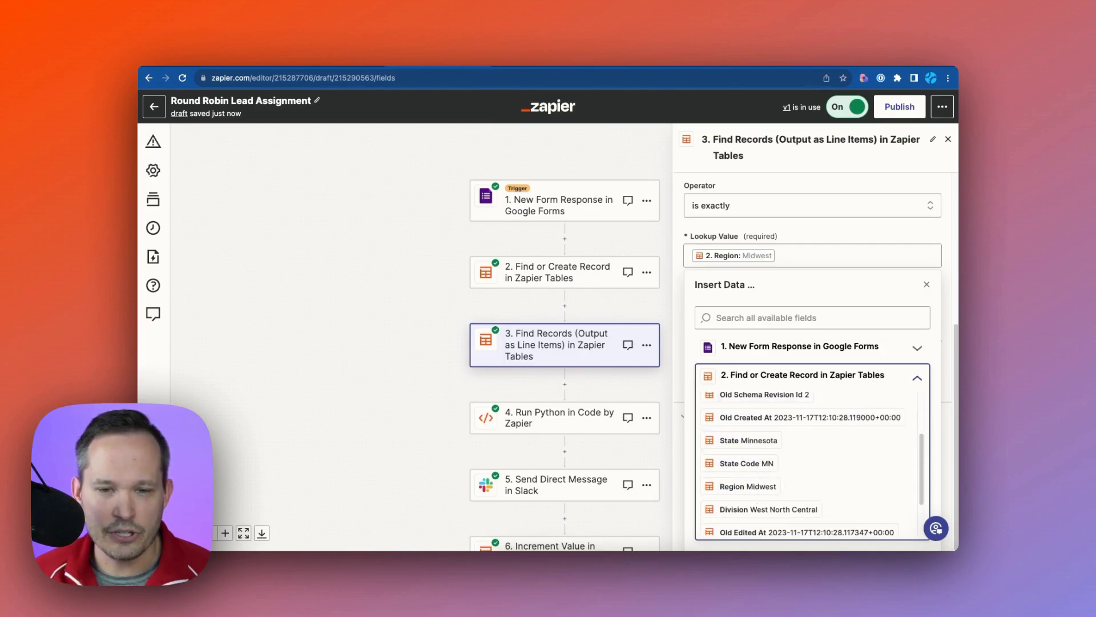
pyautogui.click(948, 326)
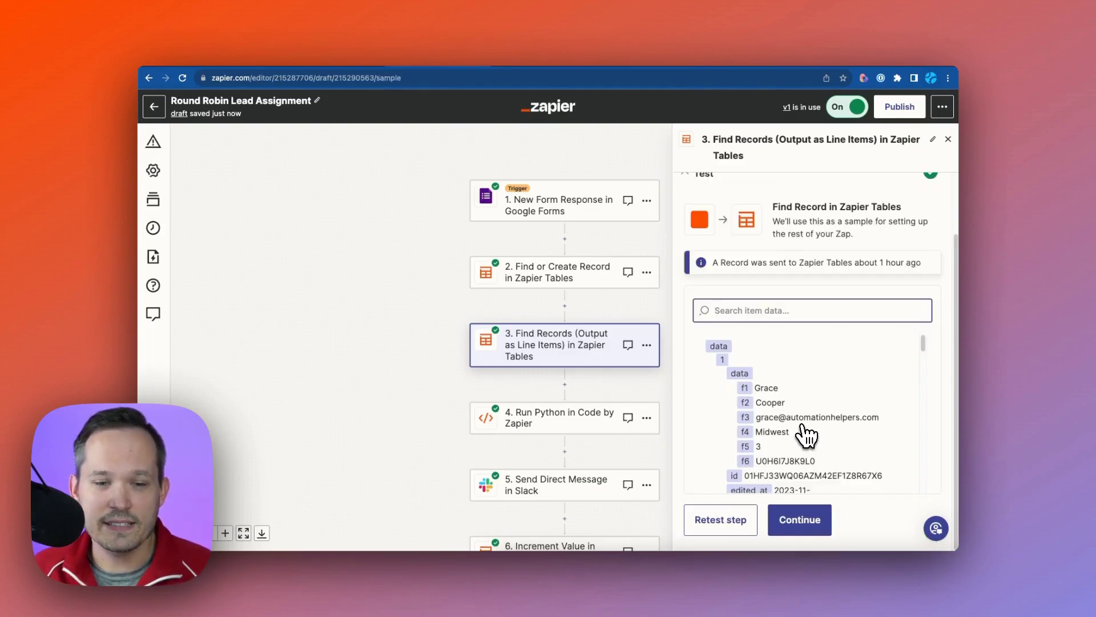
# Step: Scroll through the Midwest sales reps returned by step 3's test
pyautogui.scroll(-5, 806, 435)
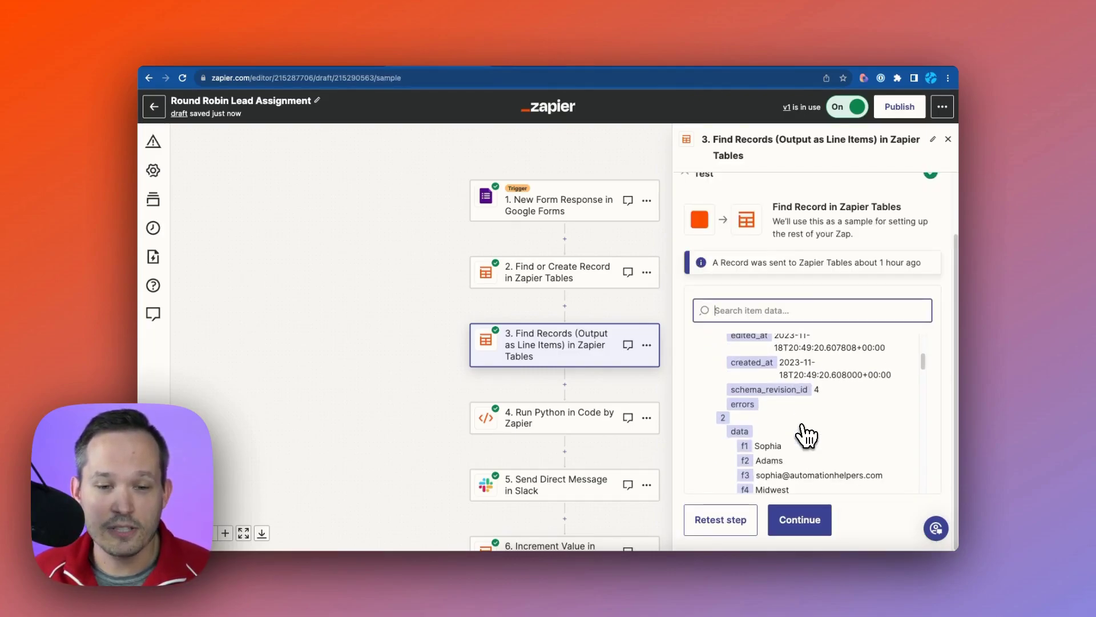
pyautogui.scroll(-2, 806, 435)
pyautogui.scroll(-7, 790, 437)
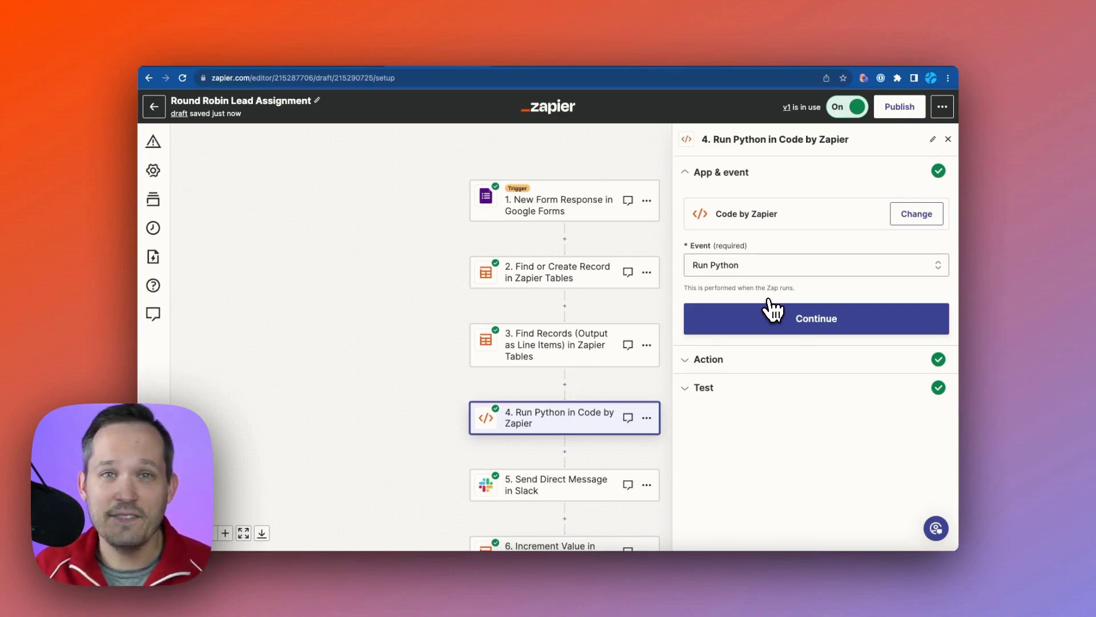
# Step: In step 4's code inputs, review step 3's Lead Count values (3,2,1,5,6,2) for lead_count
pyautogui.click(767, 315)
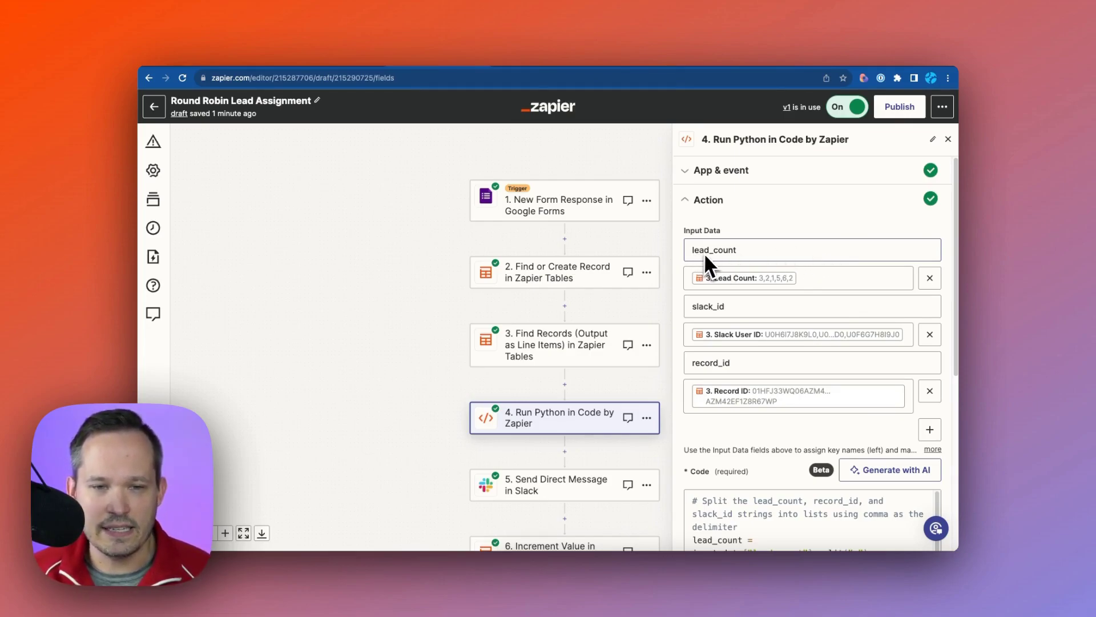
pyautogui.click(761, 277)
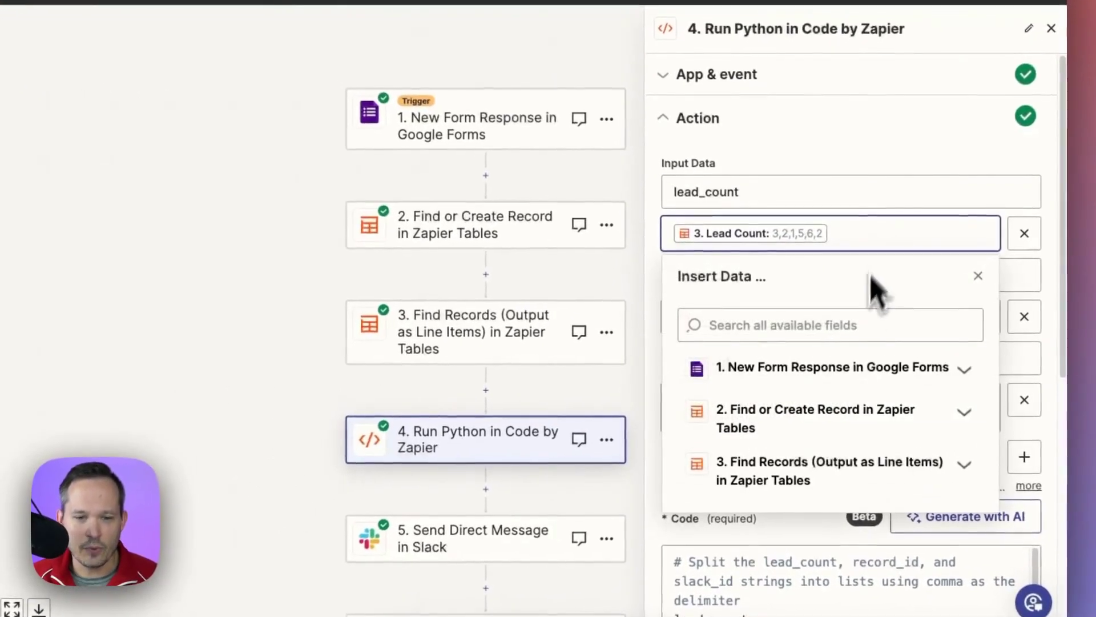
pyautogui.scroll(-3, 862, 400)
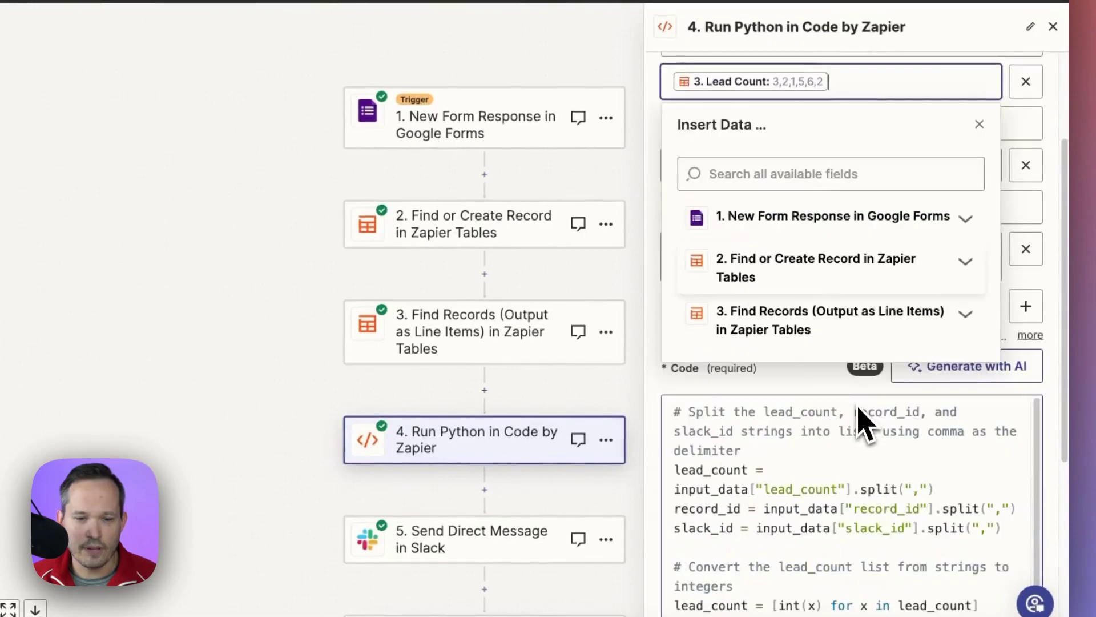
pyautogui.click(964, 317)
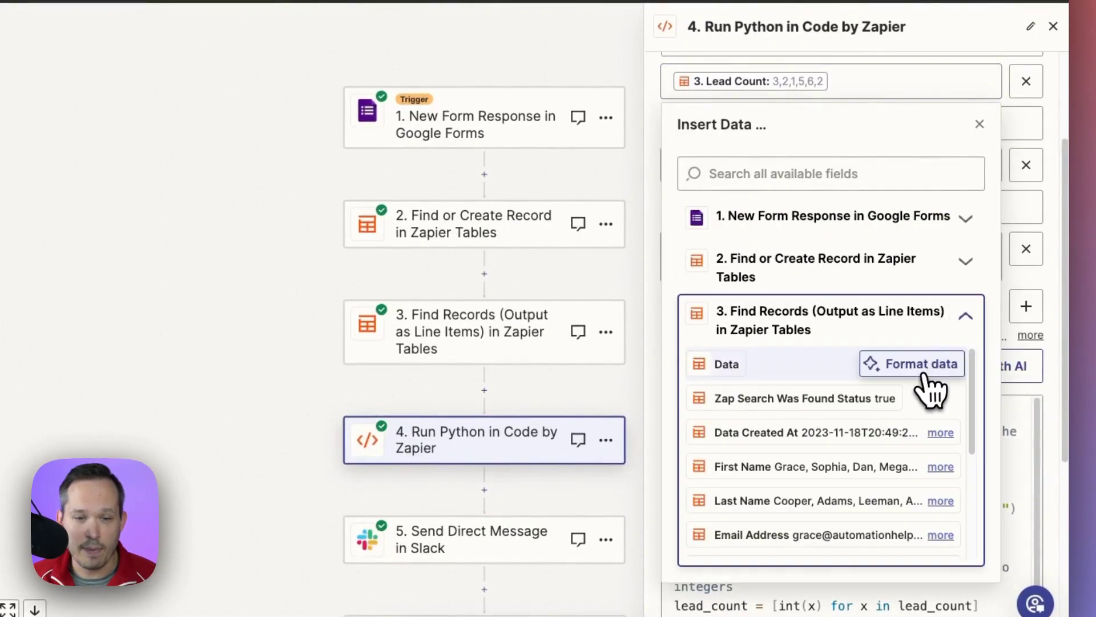
pyautogui.scroll(-1, 934, 390)
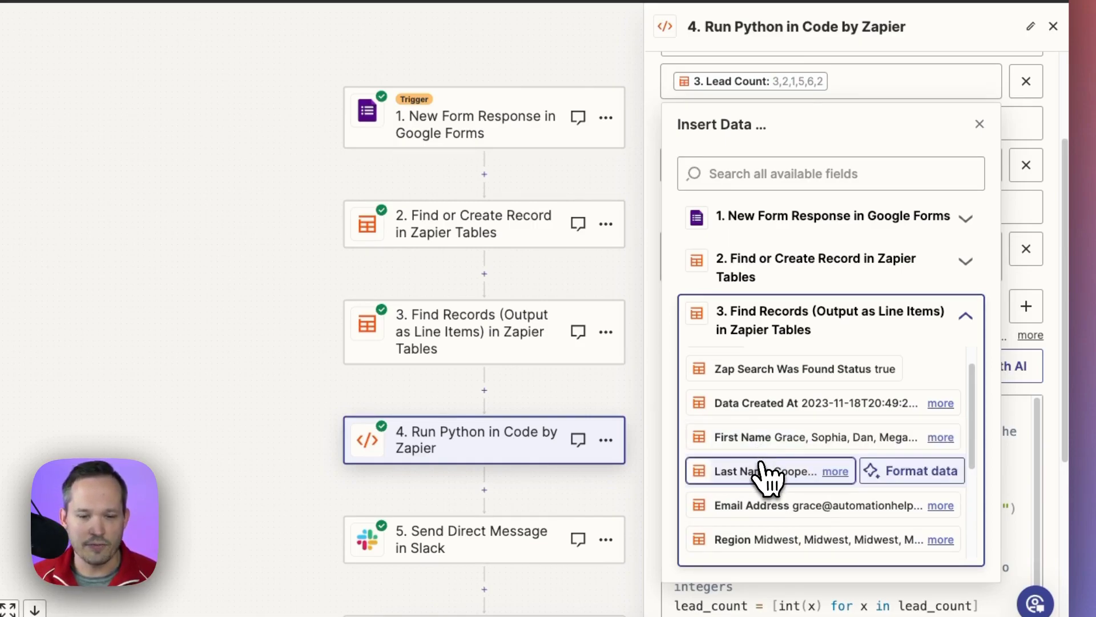
pyautogui.scroll(-3, 766, 514)
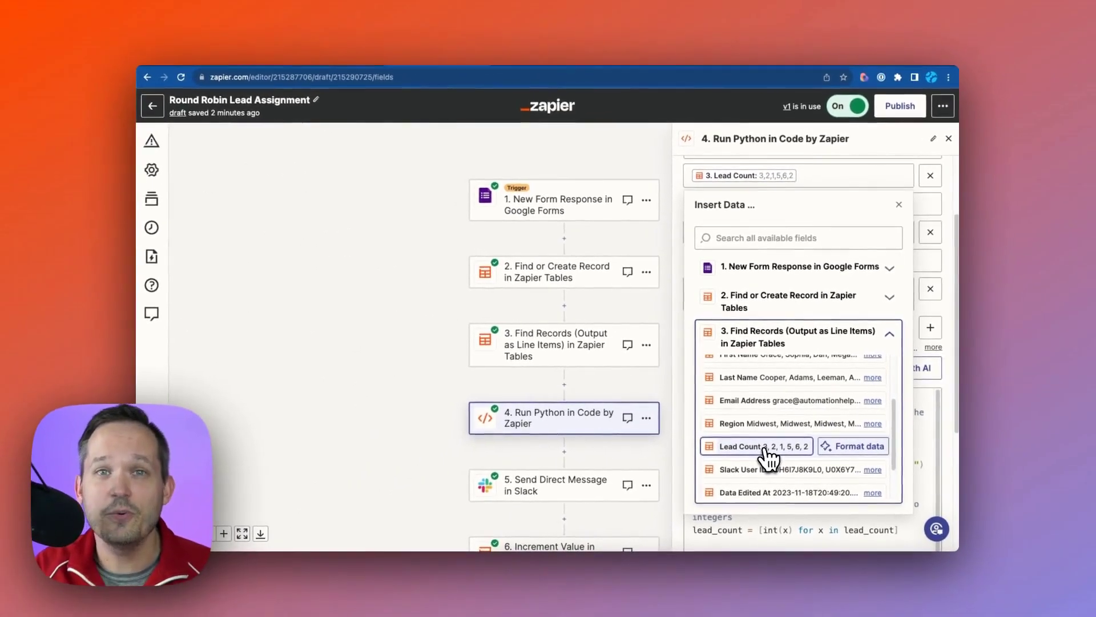
pyautogui.click(742, 468)
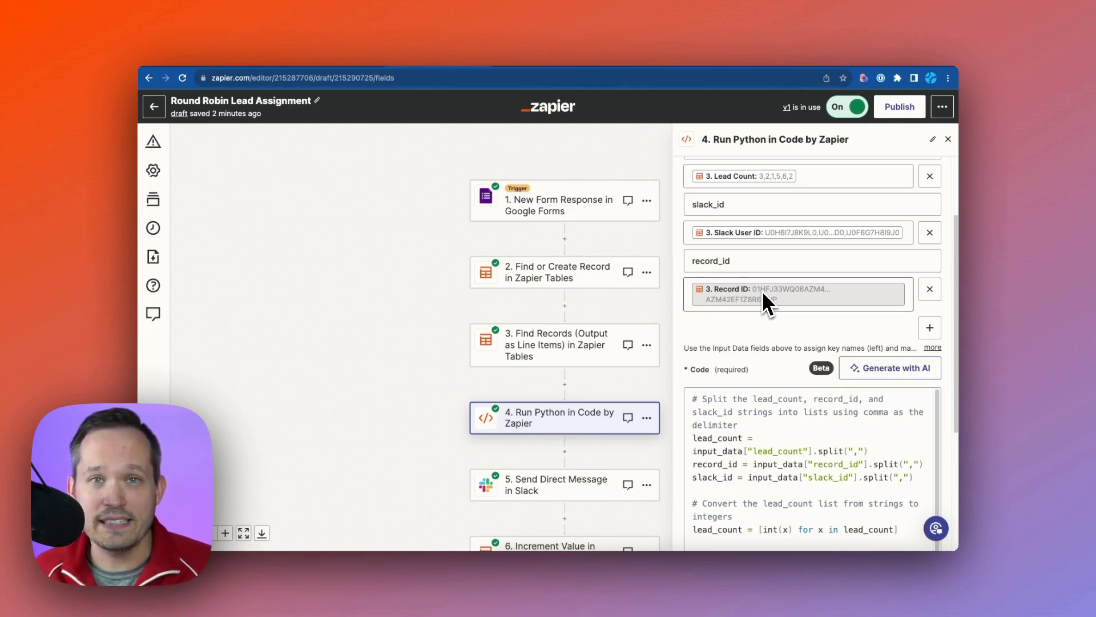
pyautogui.click(888, 290)
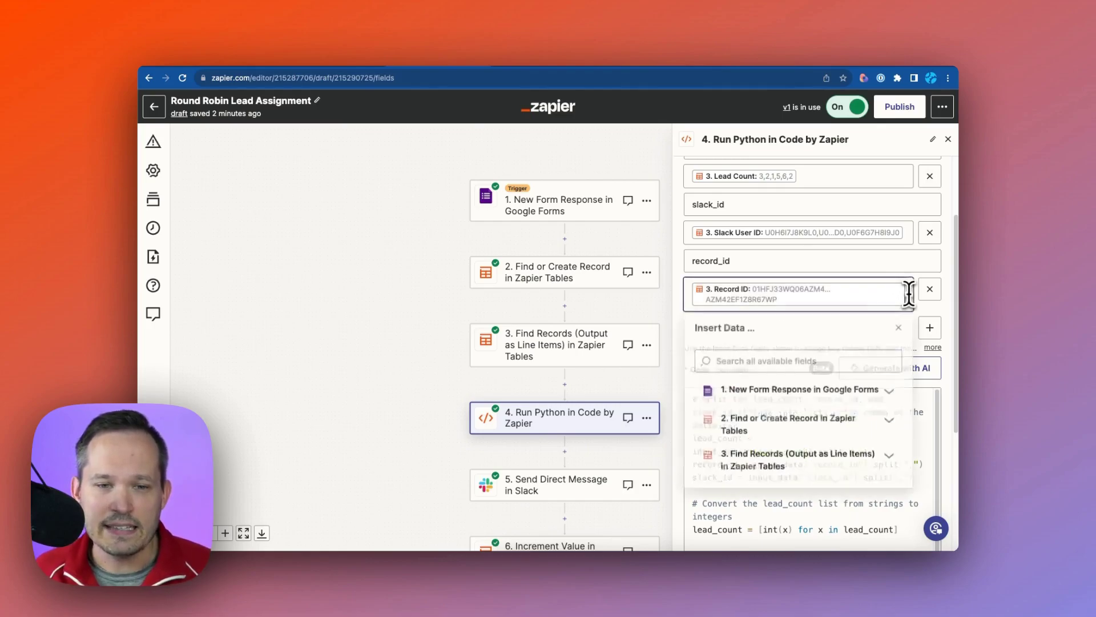
pyautogui.click(843, 457)
pyautogui.scroll(-2, 843, 465)
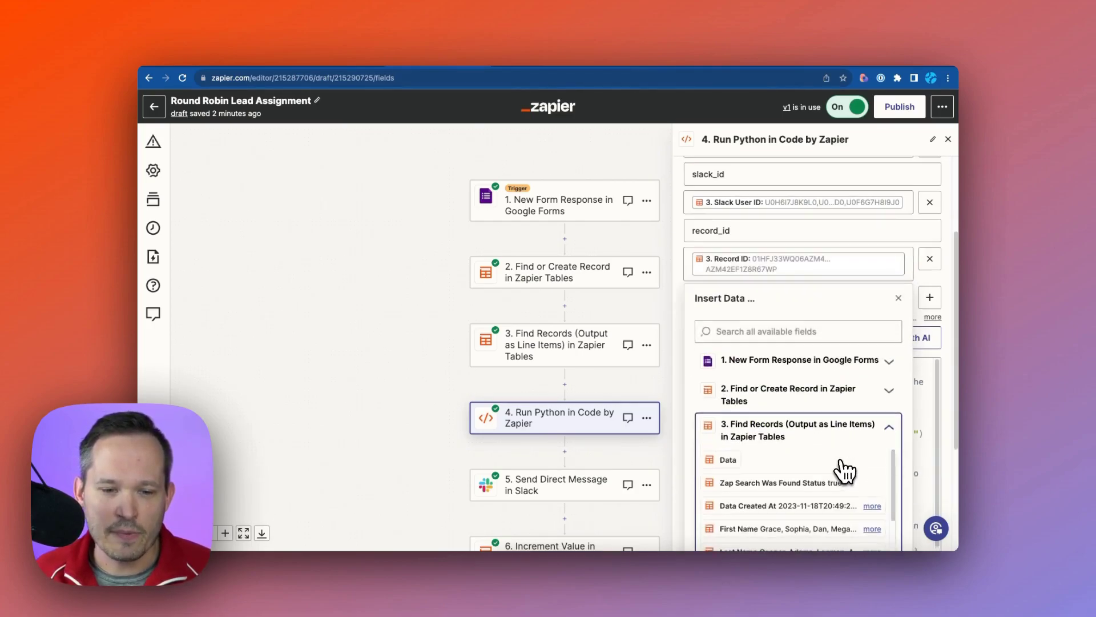
pyautogui.scroll(-5, 844, 469)
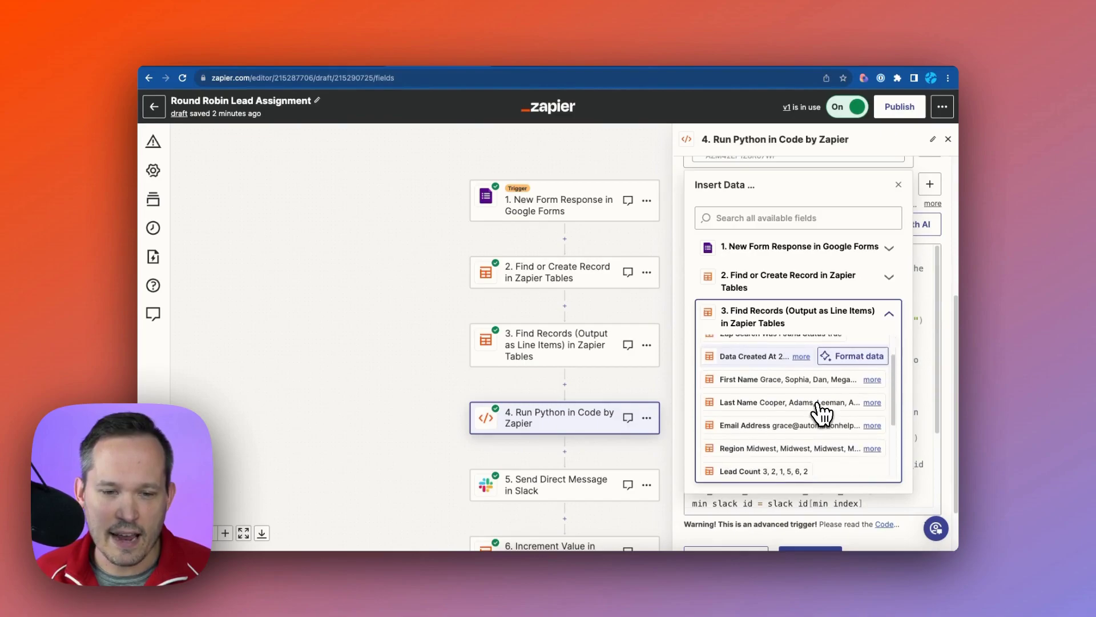
pyautogui.scroll(-1, 822, 412)
pyautogui.scroll(-1, 823, 412)
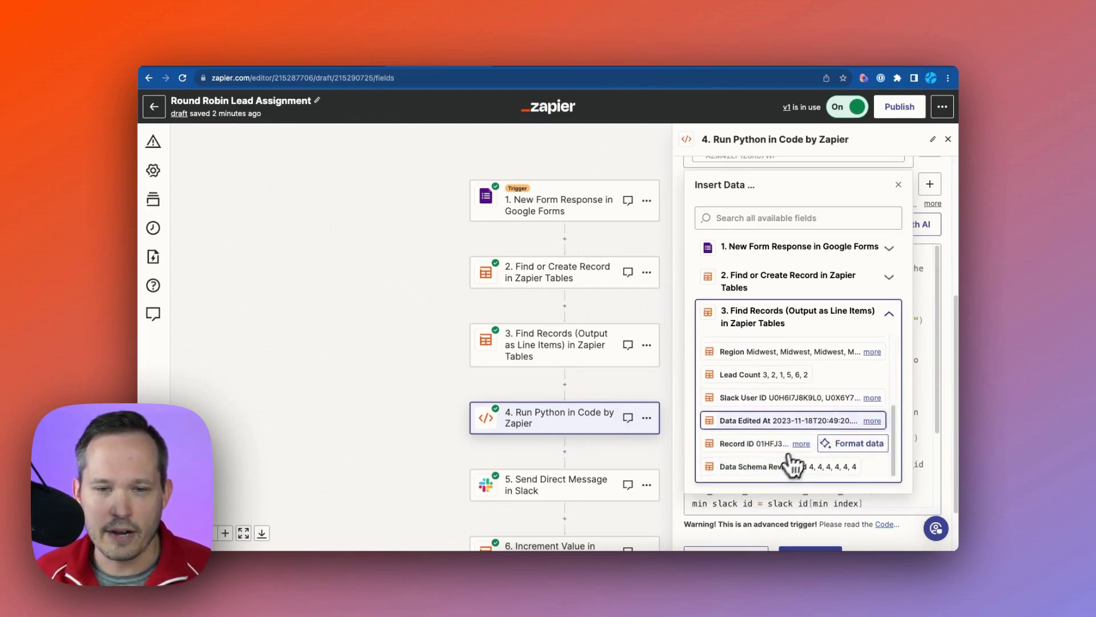
pyautogui.click(899, 186)
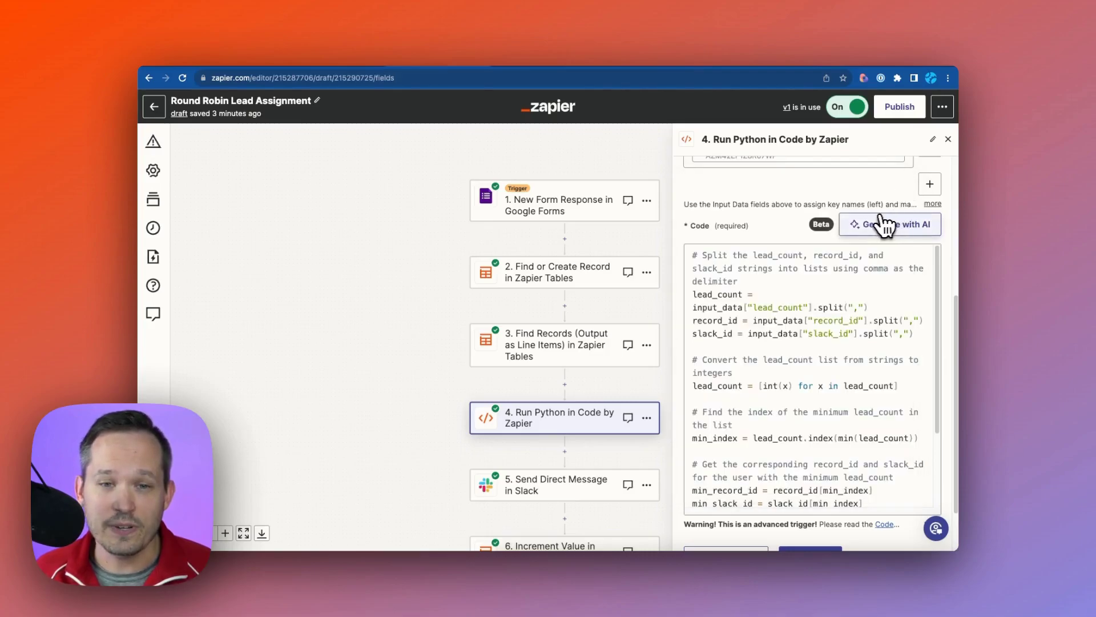
pyautogui.scroll(3, 876, 225)
pyautogui.scroll(-1, 604, 408)
pyautogui.scroll(-1, 603, 409)
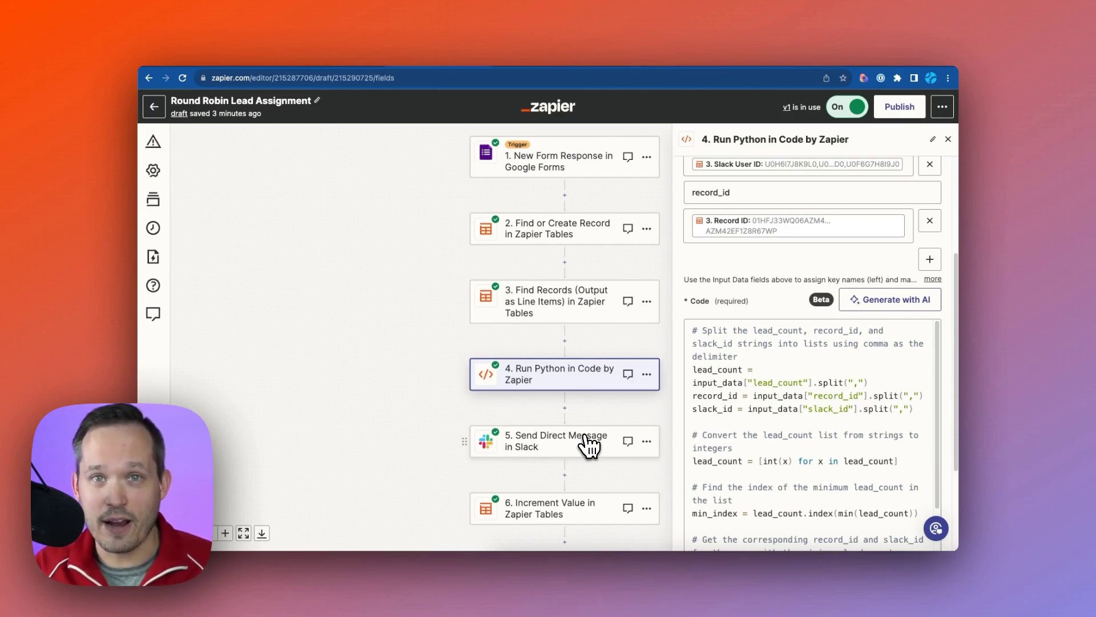
pyautogui.scroll(5, 807, 422)
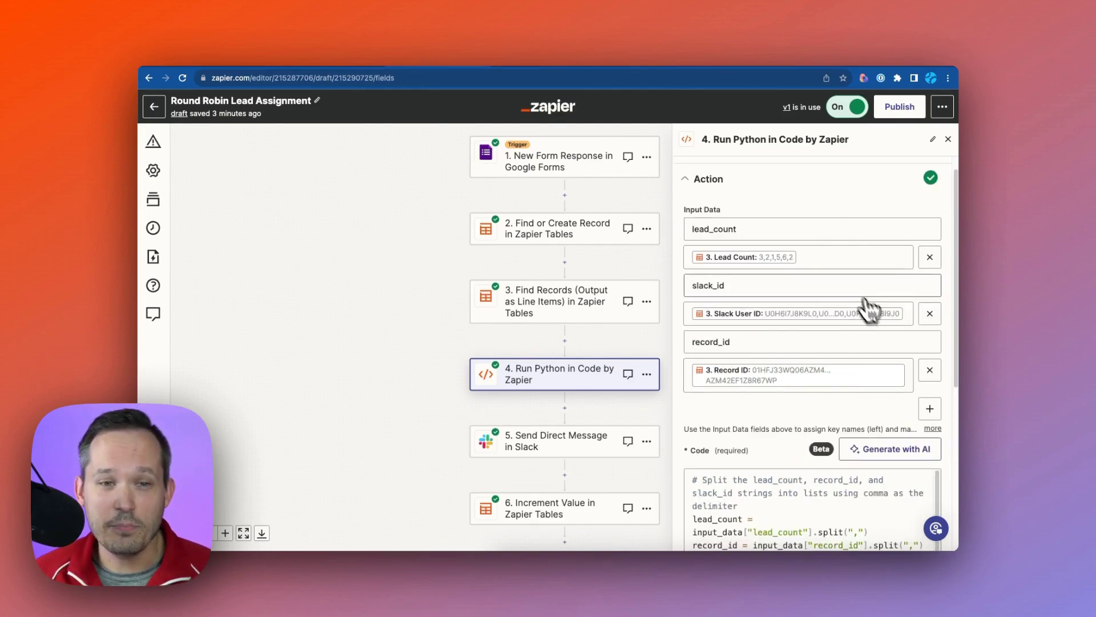
# Step: Paste the lowest-lead_count prompt into the AI code generator and generate the Python code
pyautogui.click(897, 451)
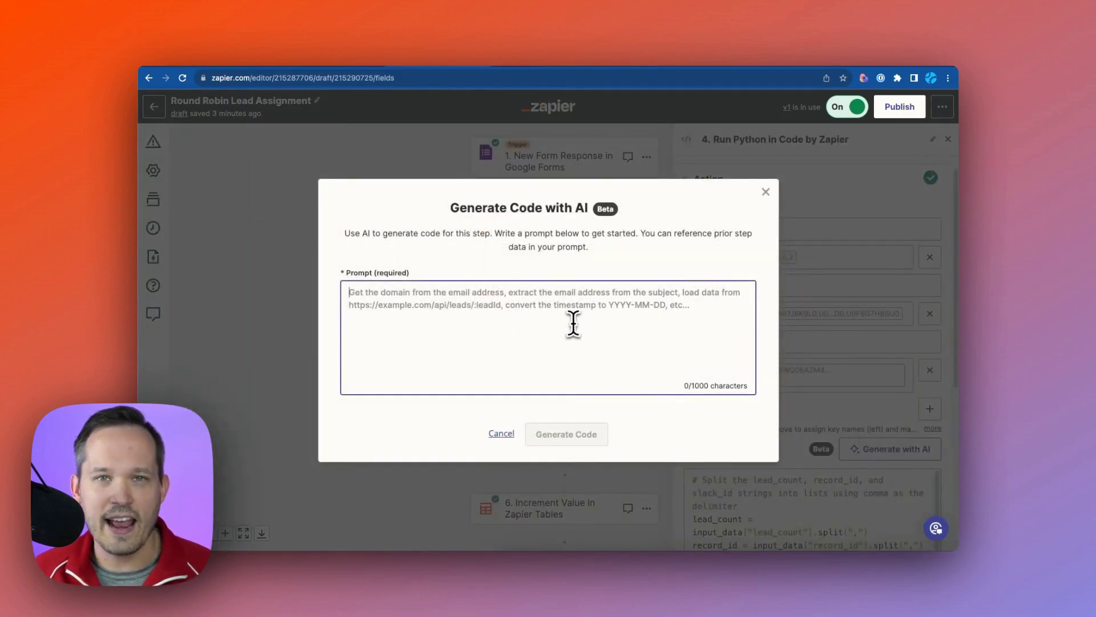
pyautogui.write('Find the user with the lowest lead_count and output their Slack User ID and Record ID')
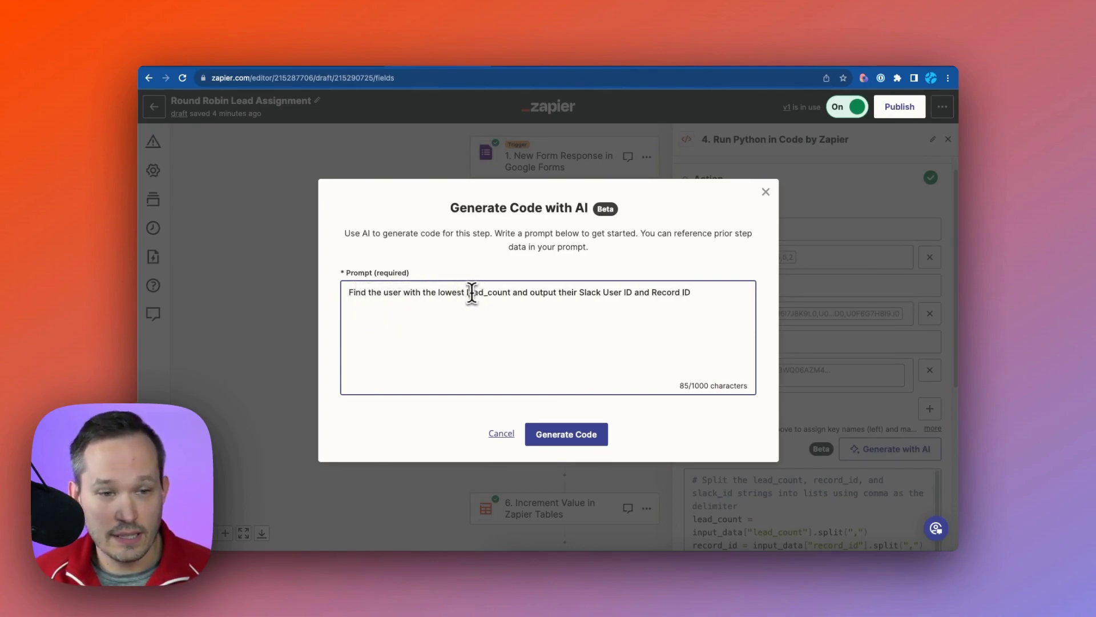
pyautogui.moveTo(471, 294); pyautogui.dragTo(514, 297)
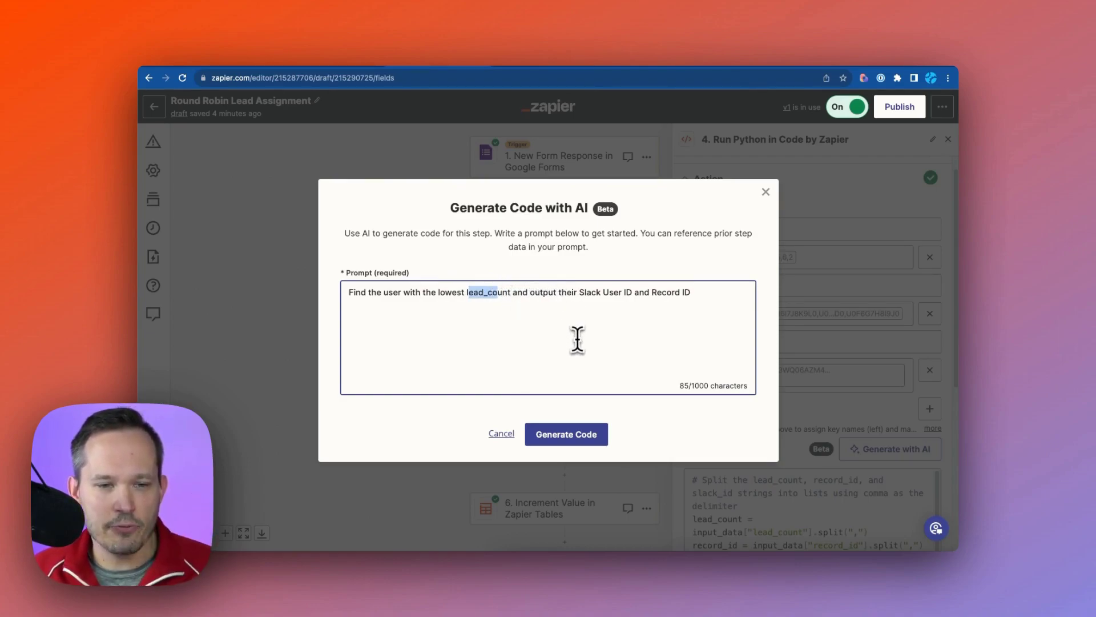
pyautogui.click(563, 434)
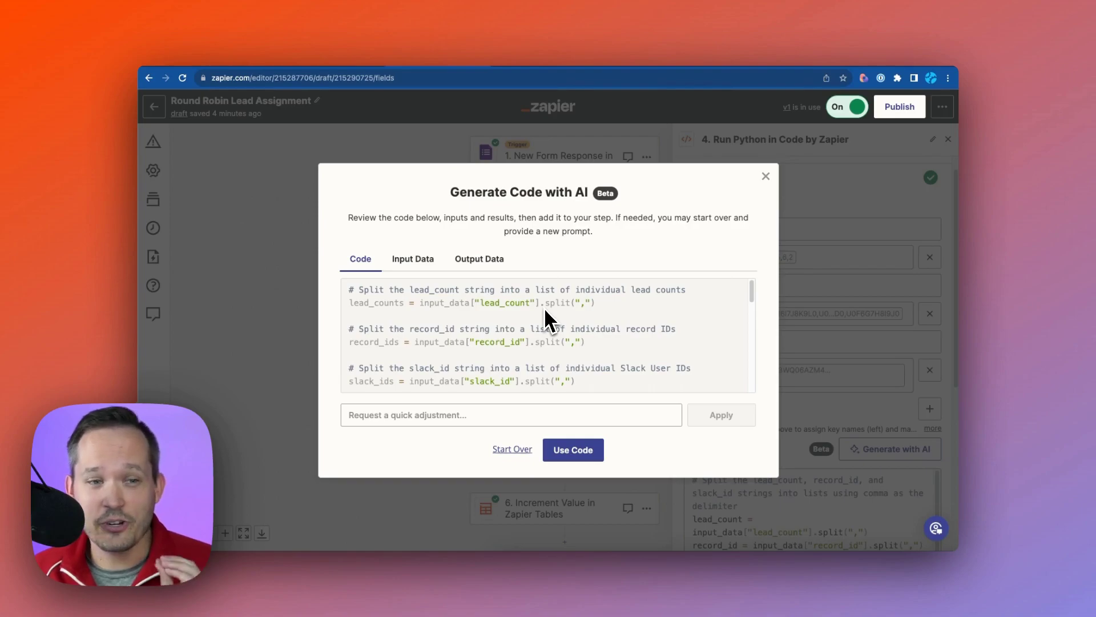
# Step: Run the generated code and check the returned Slack User ID and Record ID values
pyautogui.click(483, 262)
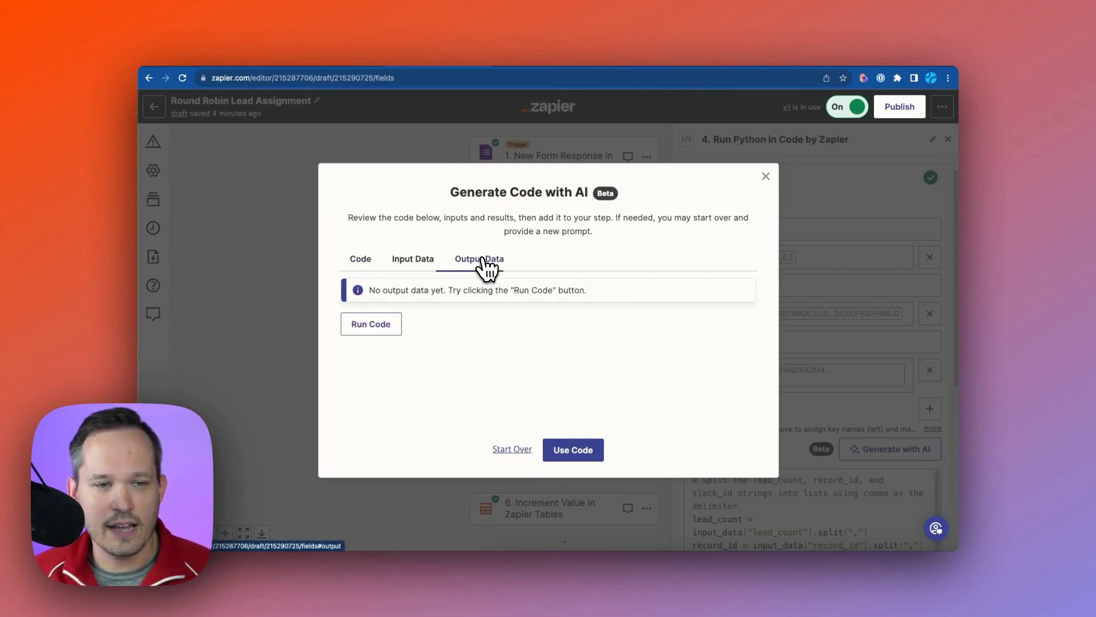
pyautogui.click(386, 328)
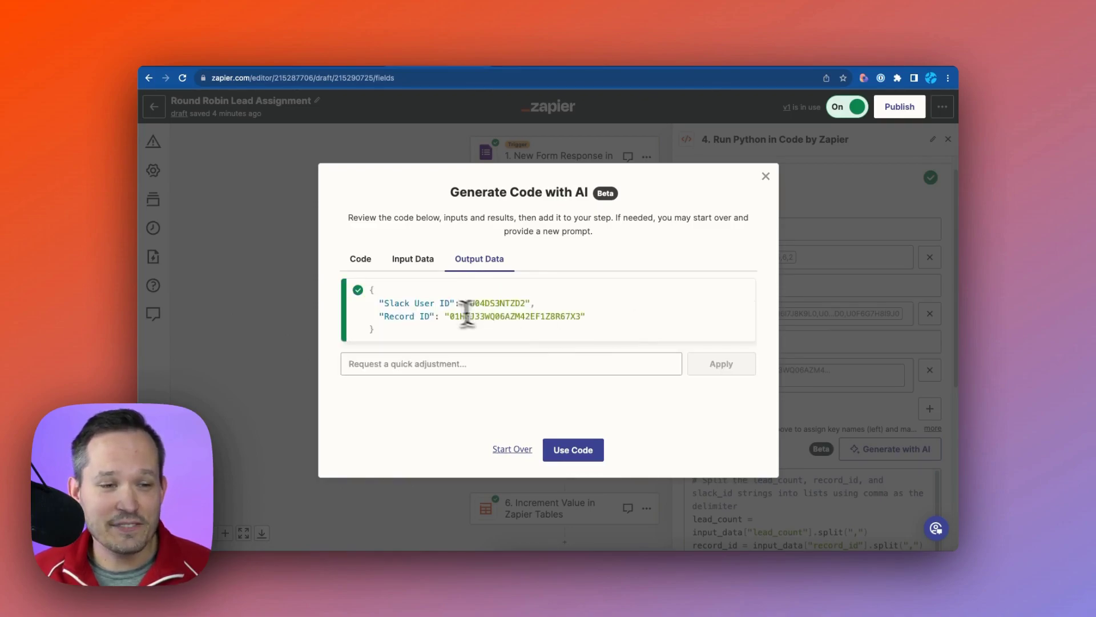
pyautogui.moveTo(384, 302); pyautogui.dragTo(527, 303)
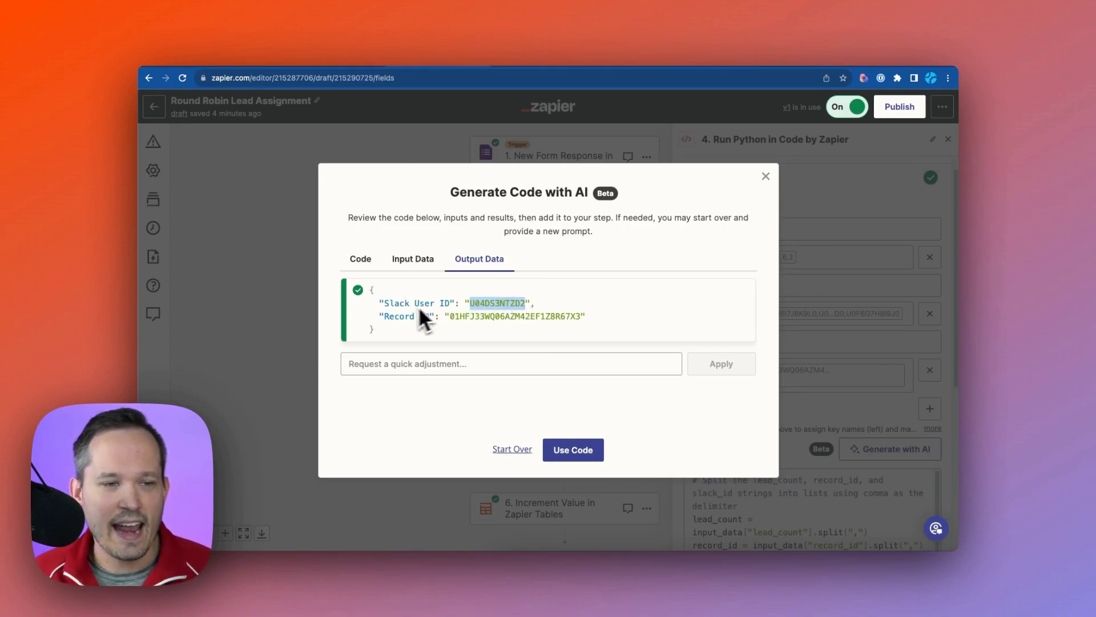
pyautogui.moveTo(449, 316); pyautogui.dragTo(581, 318)
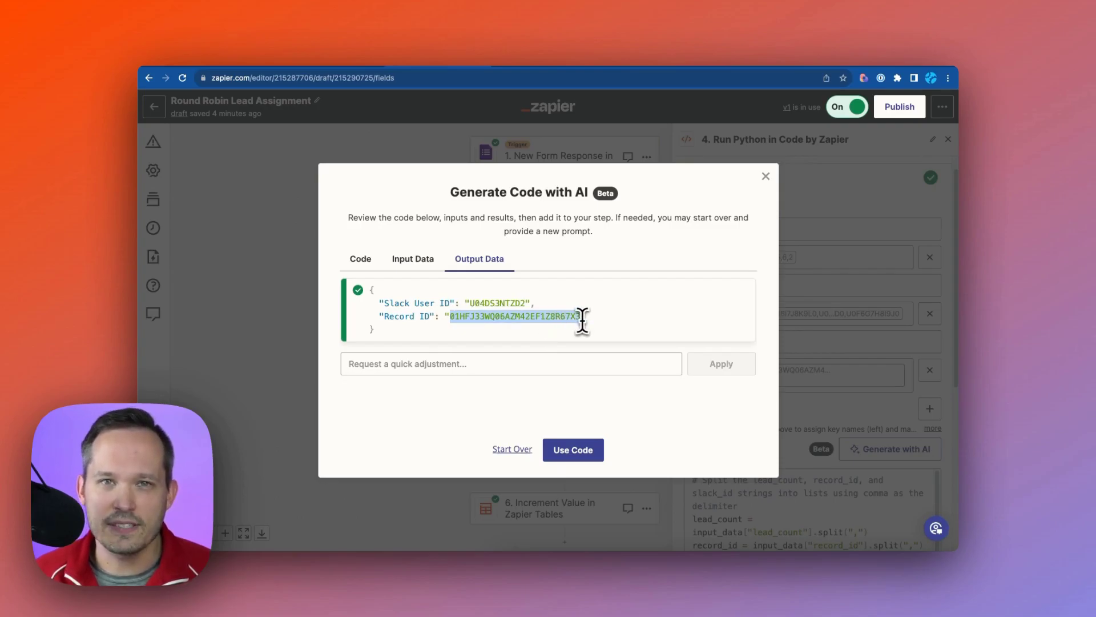
# Step: Insert the AI-generated code into step 4 and test the Python step
pyautogui.click(588, 454)
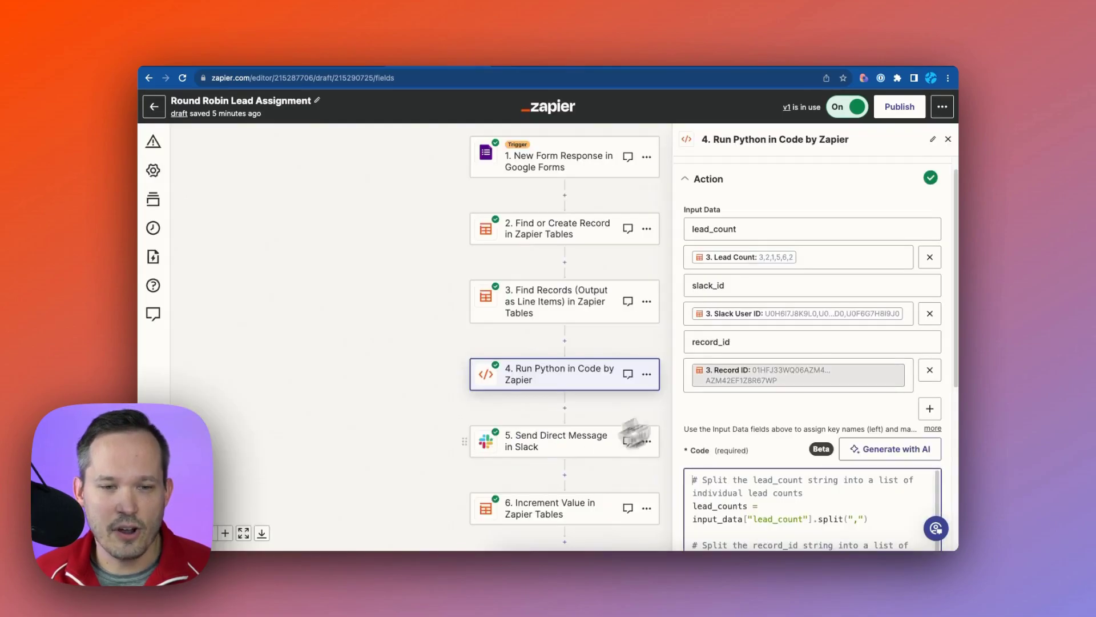
pyautogui.scroll(-5, 763, 379)
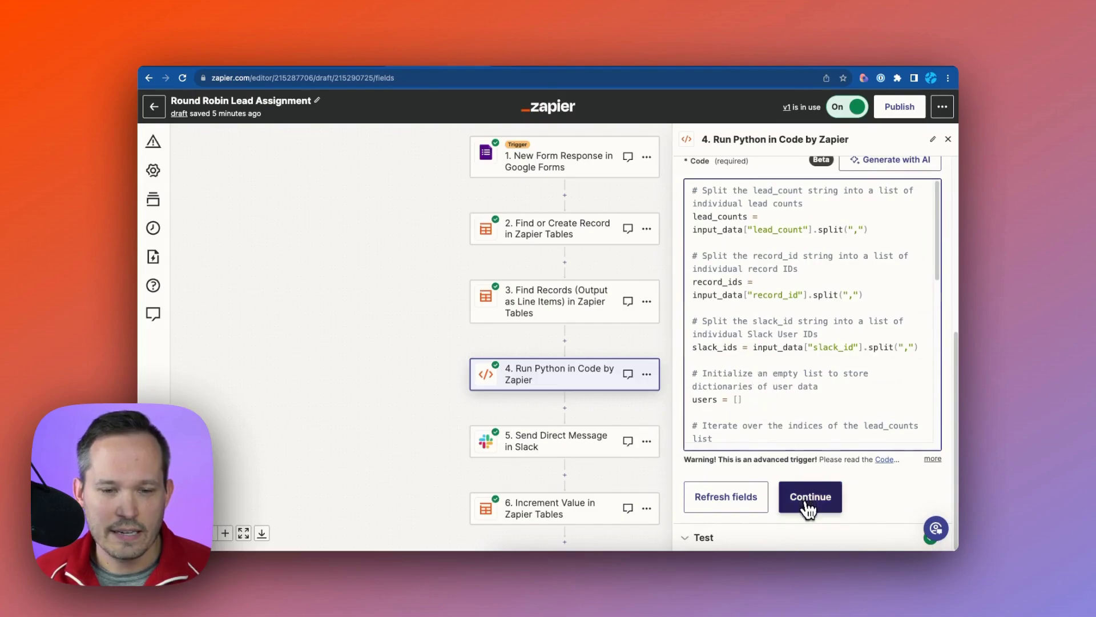
pyautogui.click(810, 509)
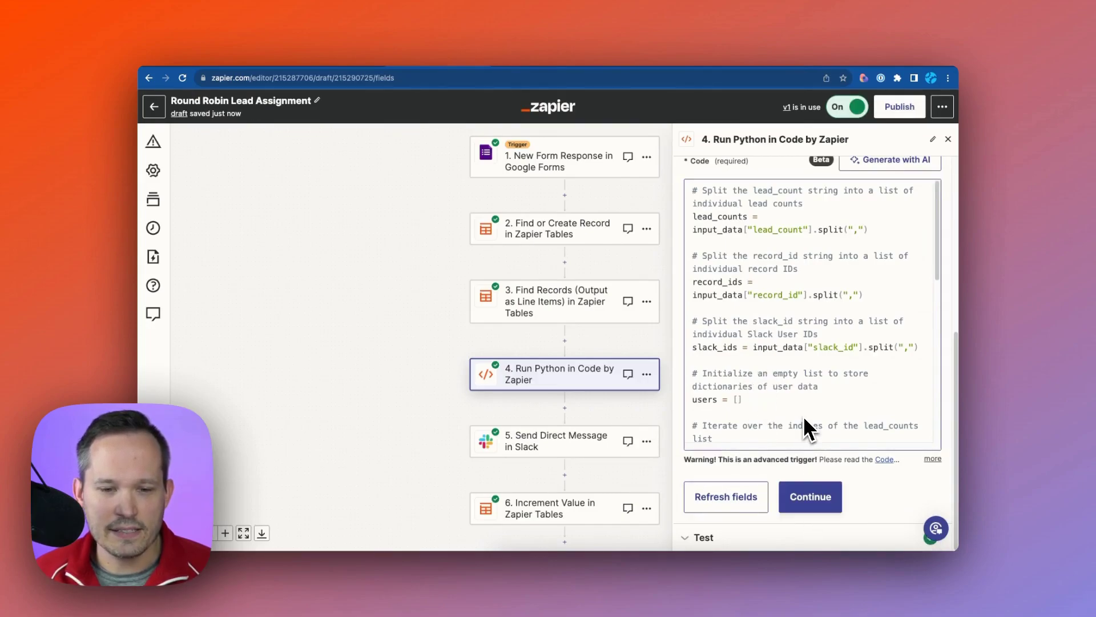
pyautogui.click(799, 503)
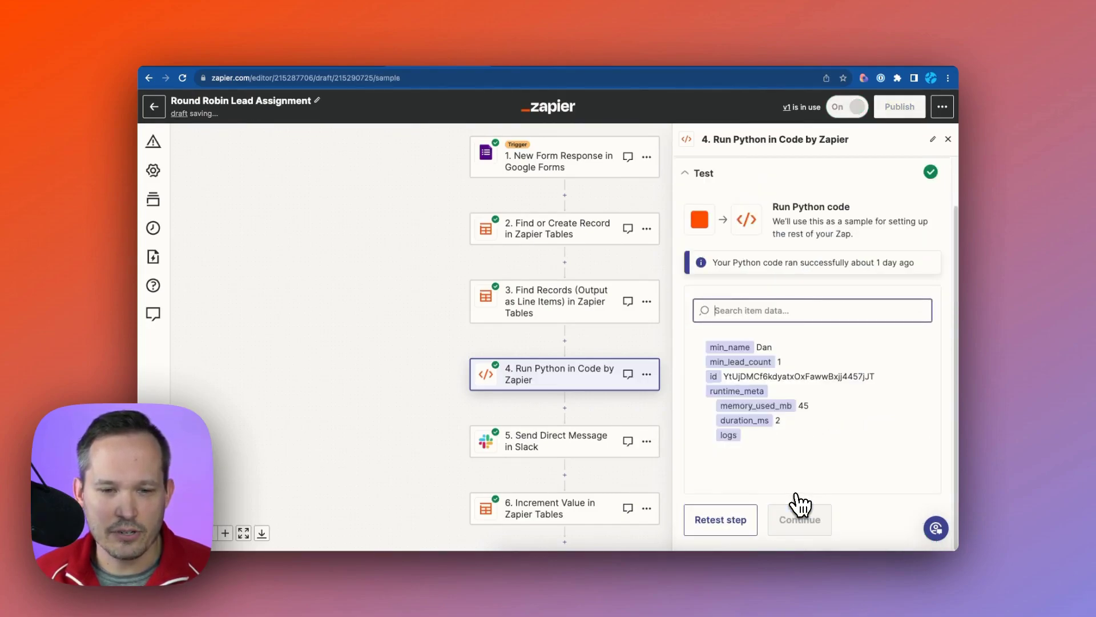
# Step: Send the Slack direct message to the Slack User ID output by step 4's Python code
pyautogui.click(800, 506)
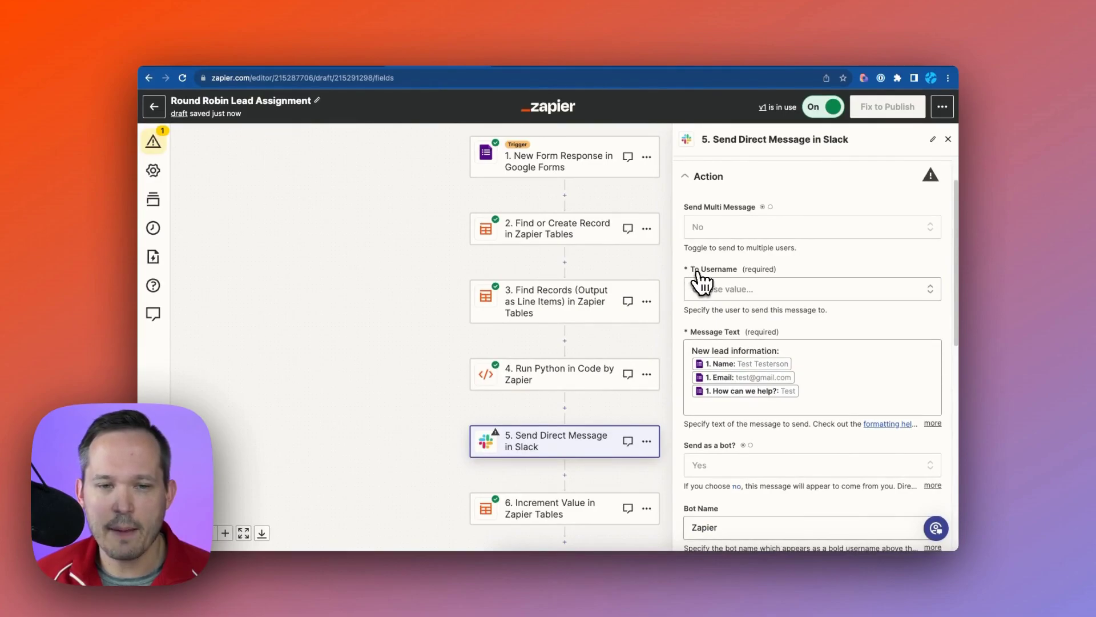
pyautogui.click(724, 293)
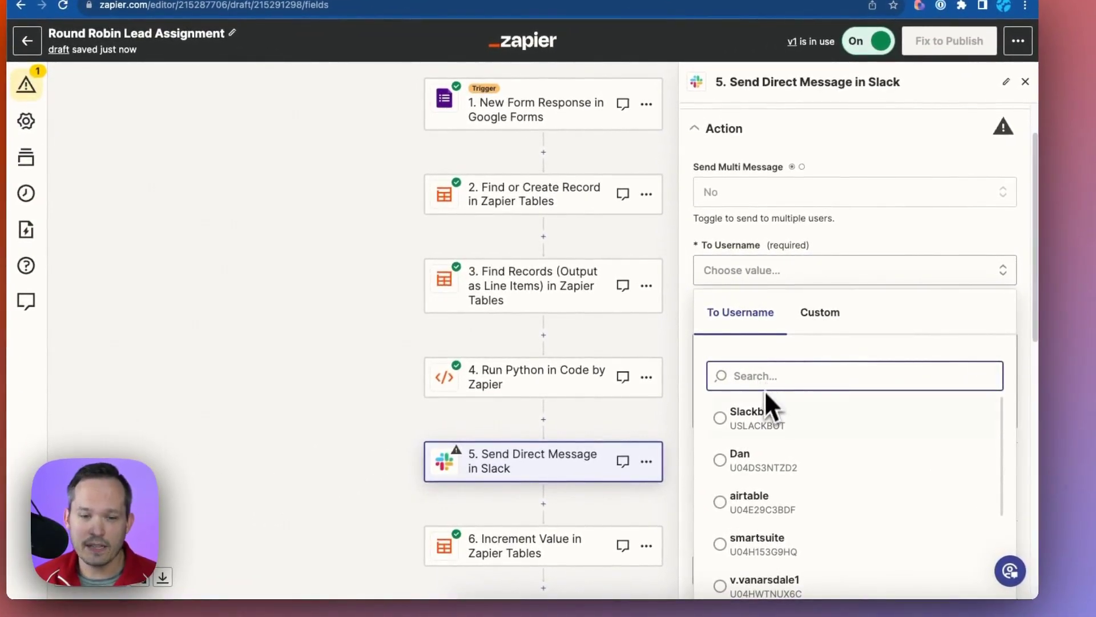
pyautogui.click(817, 318)
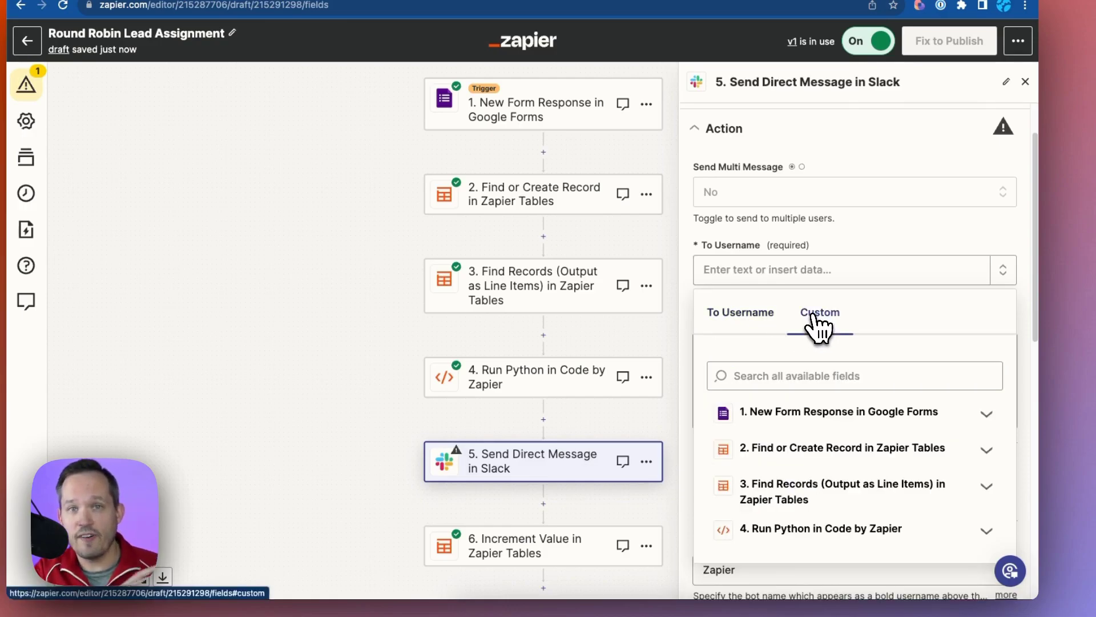
pyautogui.scroll(-1, 891, 497)
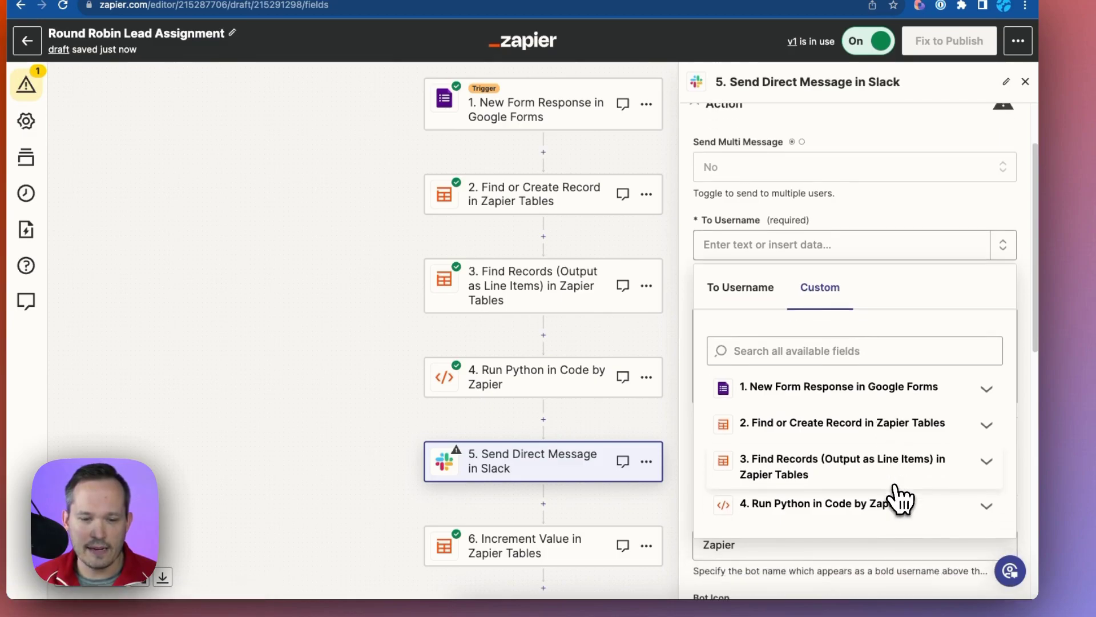
pyautogui.click(905, 505)
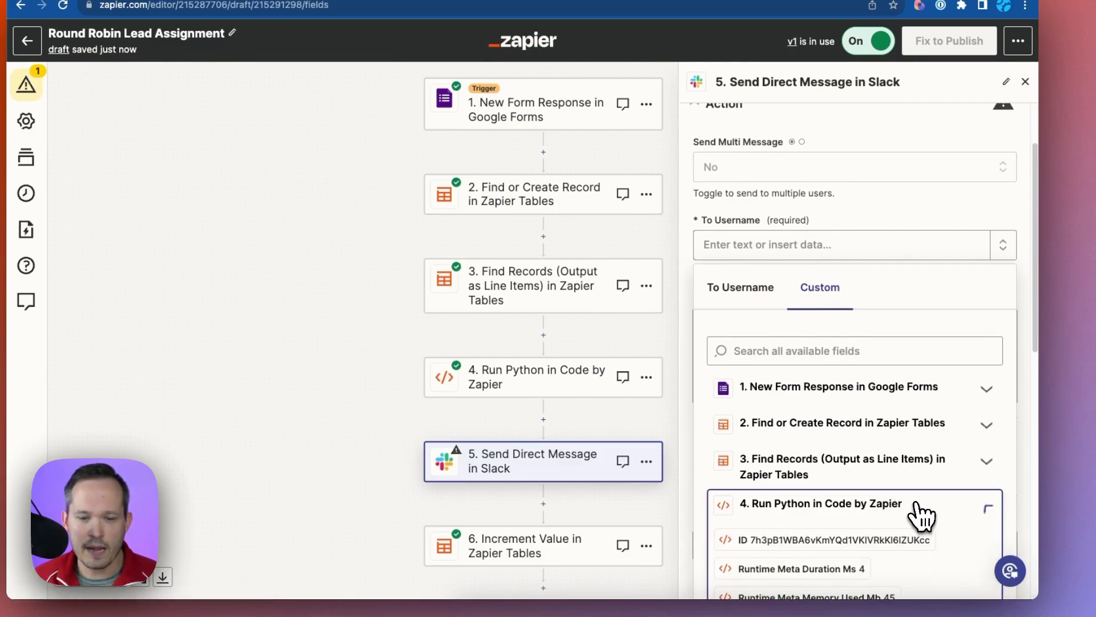
pyautogui.scroll(-4, 916, 508)
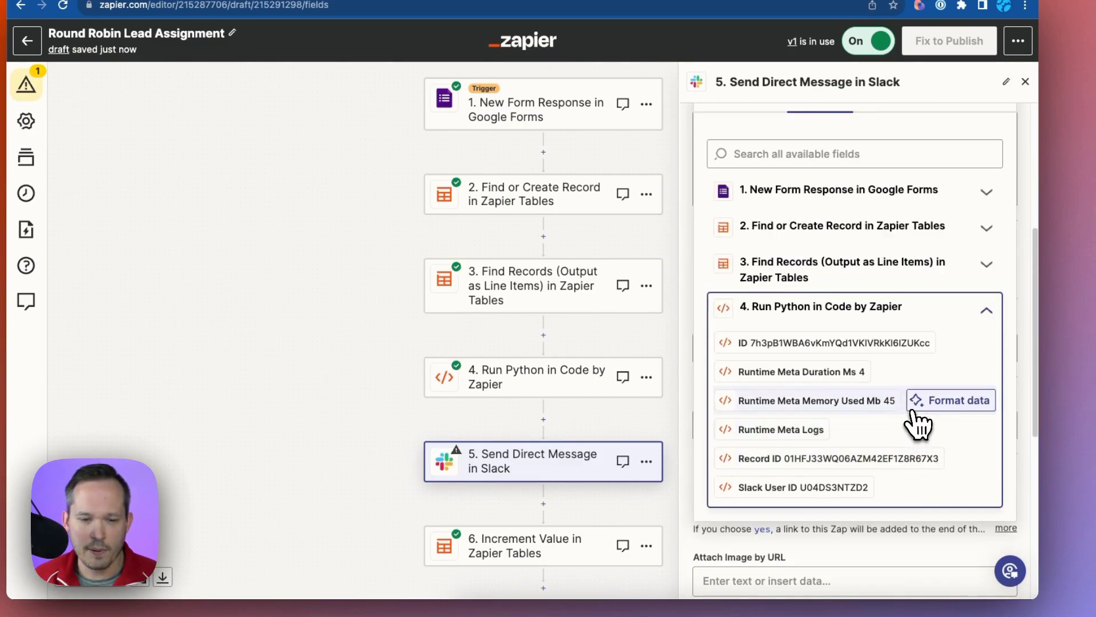
pyautogui.click(851, 488)
pyautogui.scroll(-4, 814, 253)
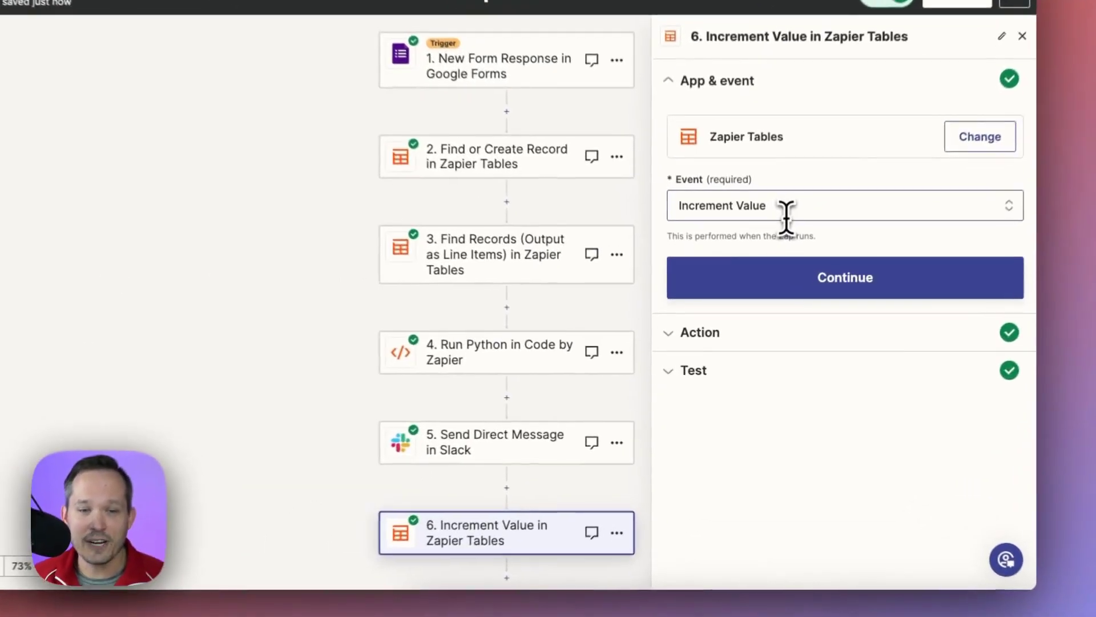
# Step: Choose Increment Value as the Zapier Tables event for step 6
pyautogui.click(775, 268)
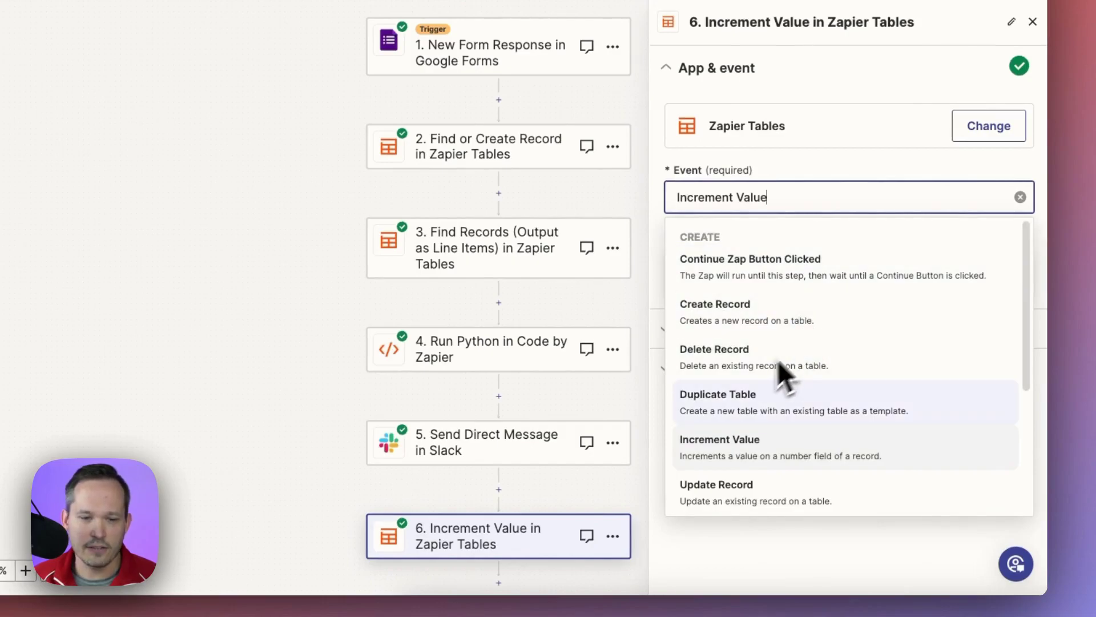
pyautogui.scroll(-1, 814, 448)
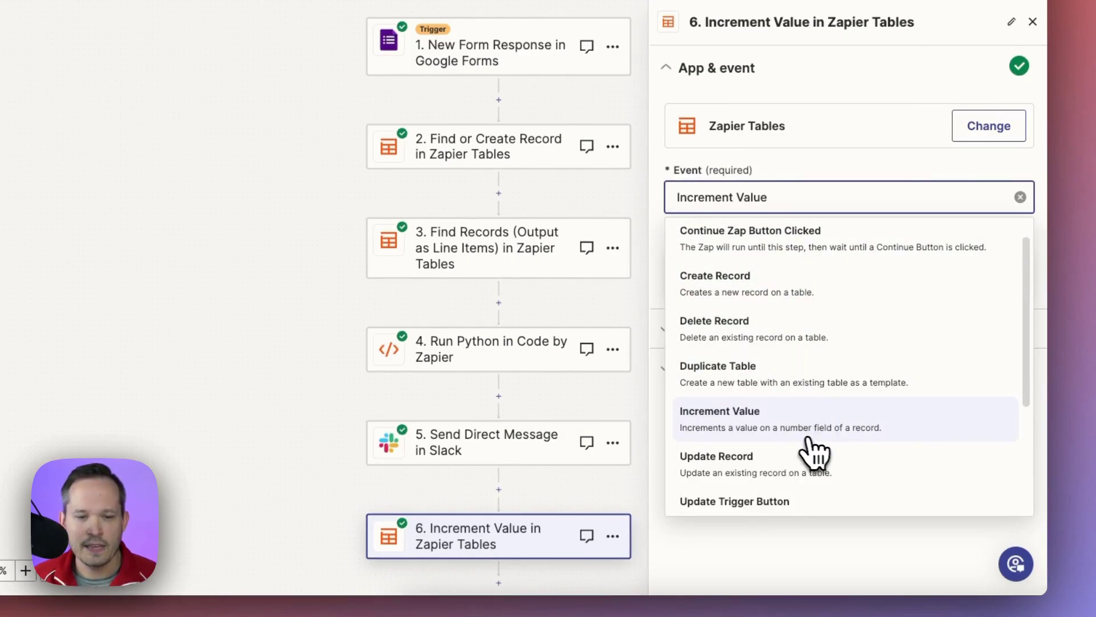
pyautogui.click(787, 427)
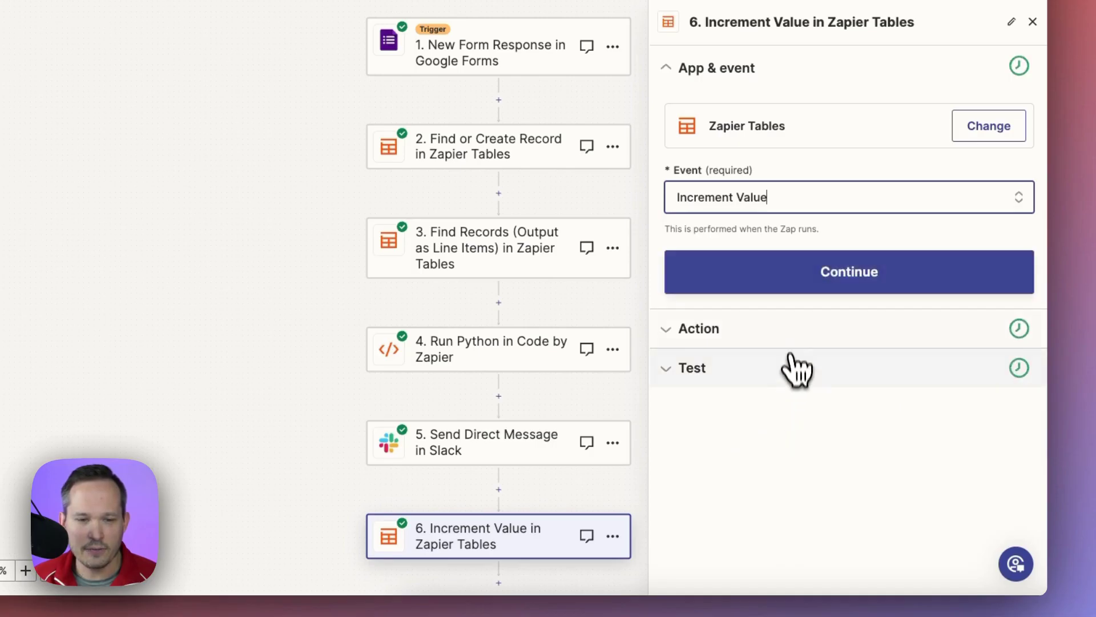
pyautogui.click(783, 335)
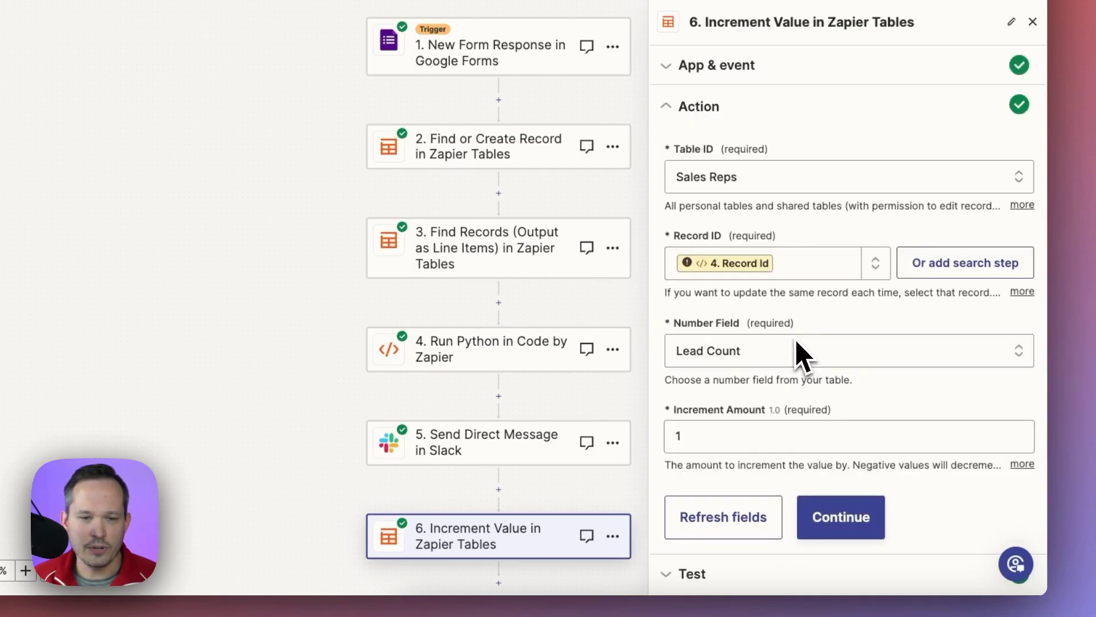
# Step: Map Record ID to step 4's Python output and keep Lead Count as the incremented field
pyautogui.click(788, 273)
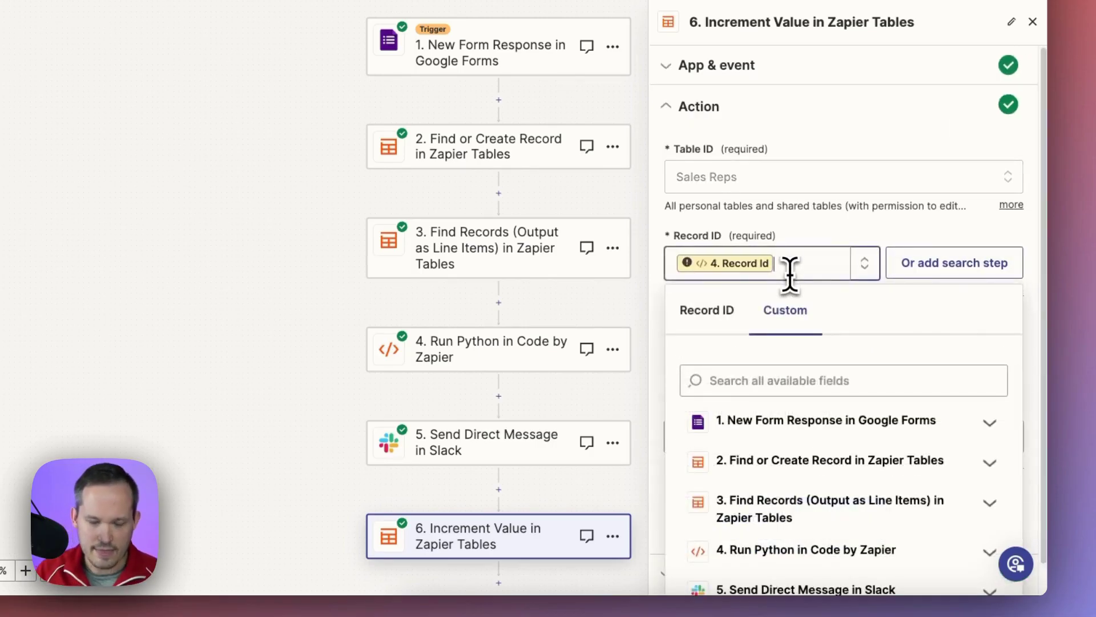
pyautogui.press('BackSpace')
pyautogui.scroll(-1, 971, 441)
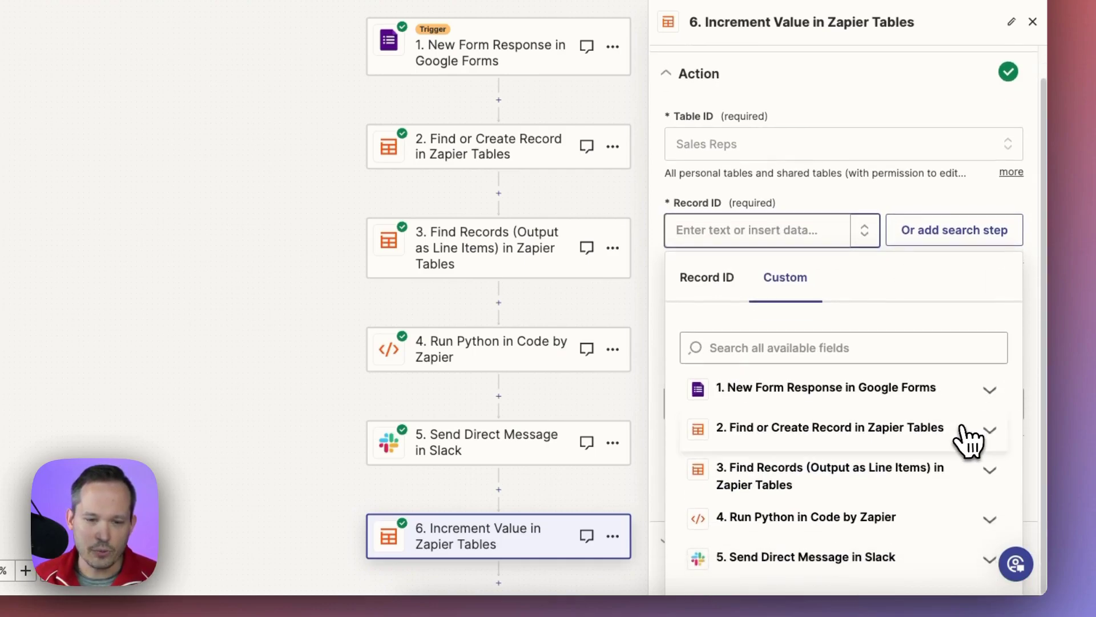
pyautogui.click(931, 516)
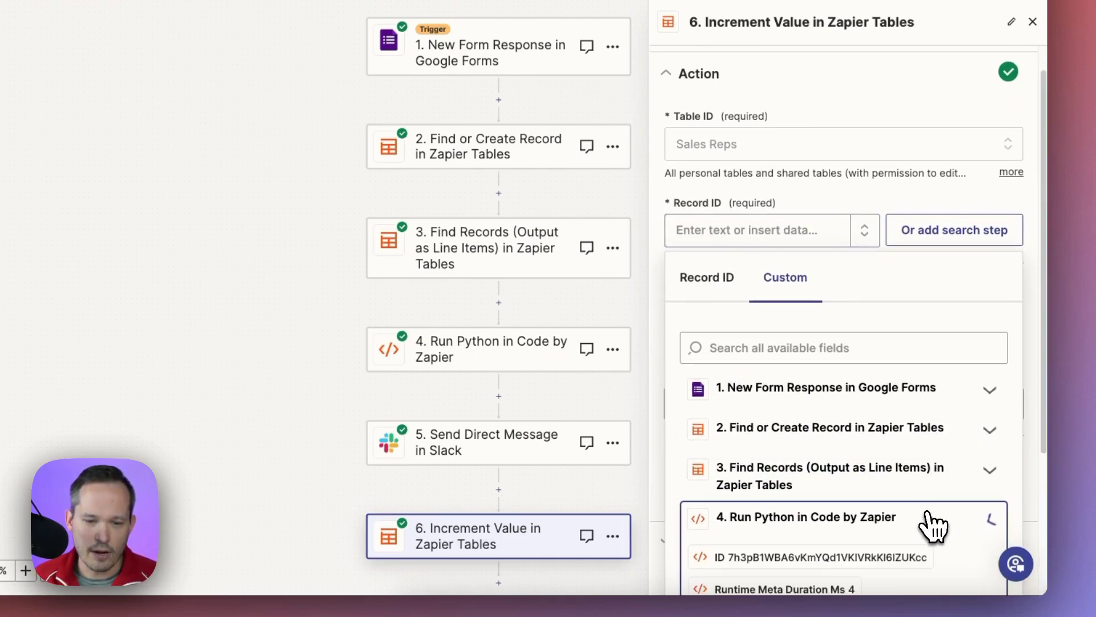
pyautogui.scroll(-3, 931, 508)
pyautogui.scroll(-1, 936, 439)
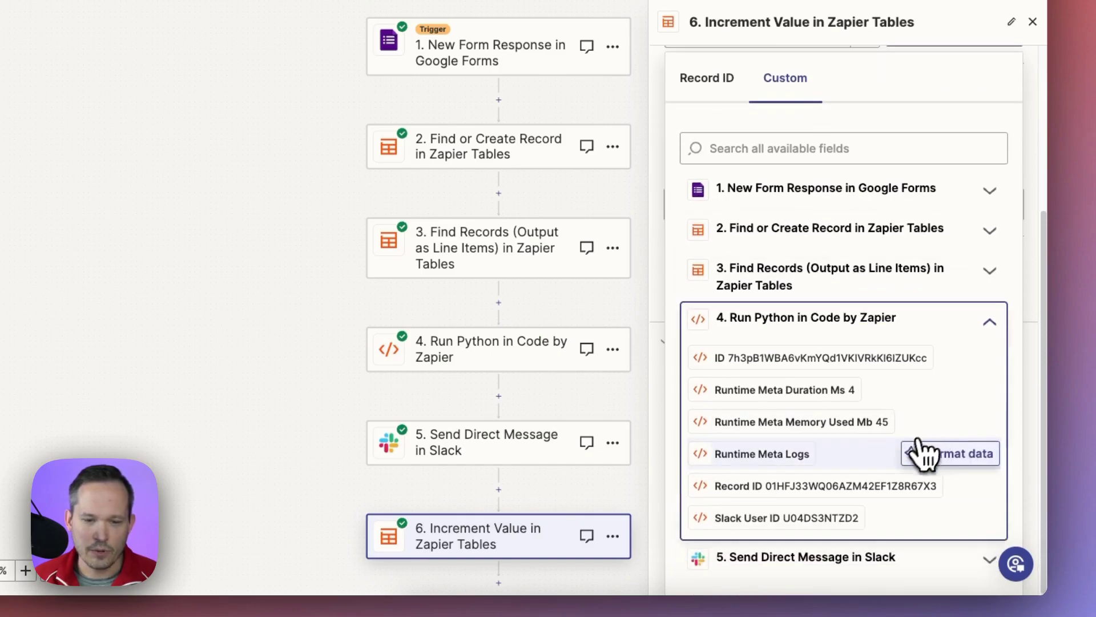
pyautogui.click(874, 490)
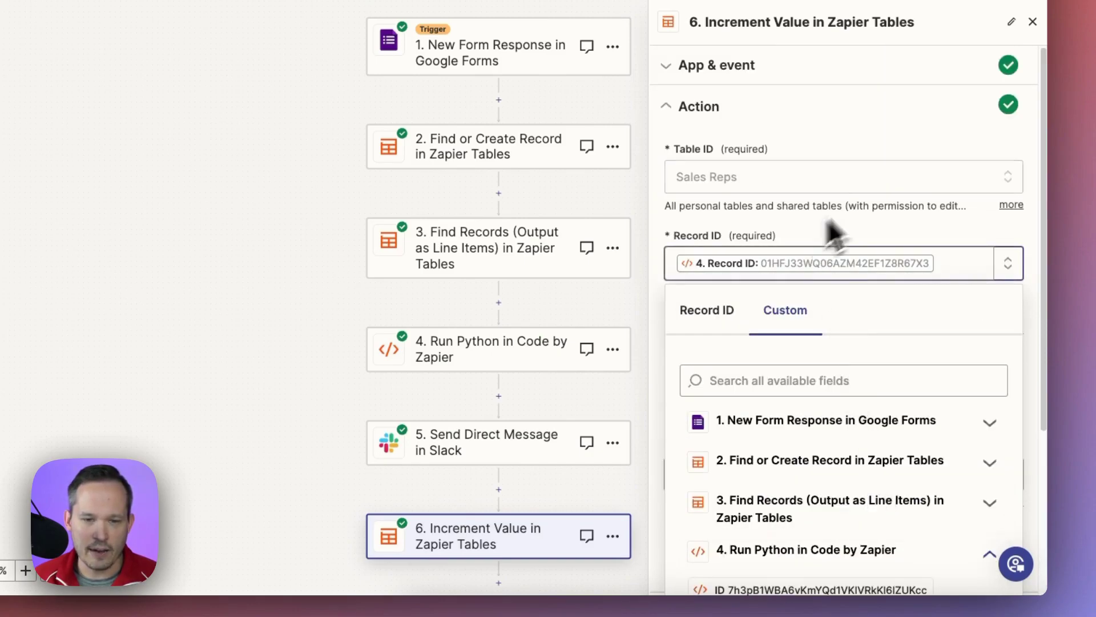
pyautogui.click(968, 218)
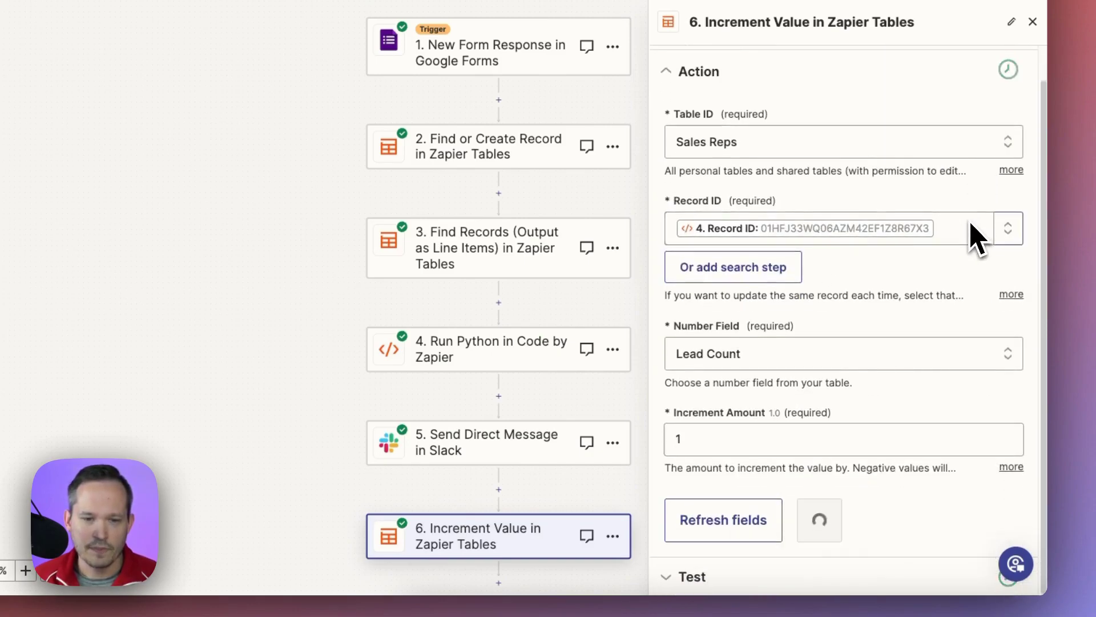
pyautogui.click(816, 361)
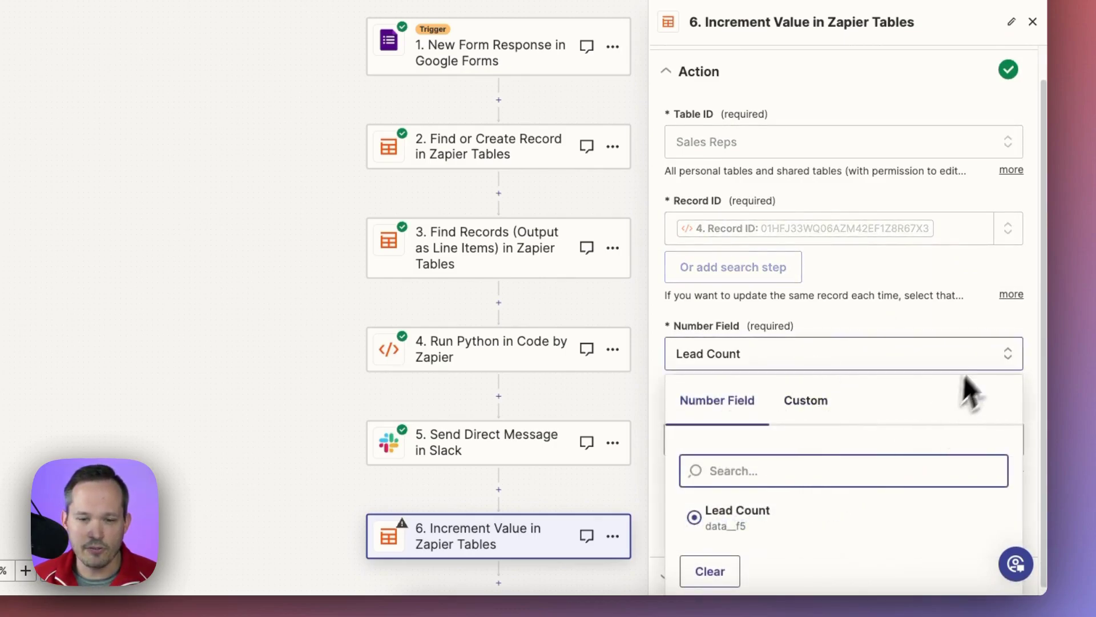
pyautogui.click(1023, 341)
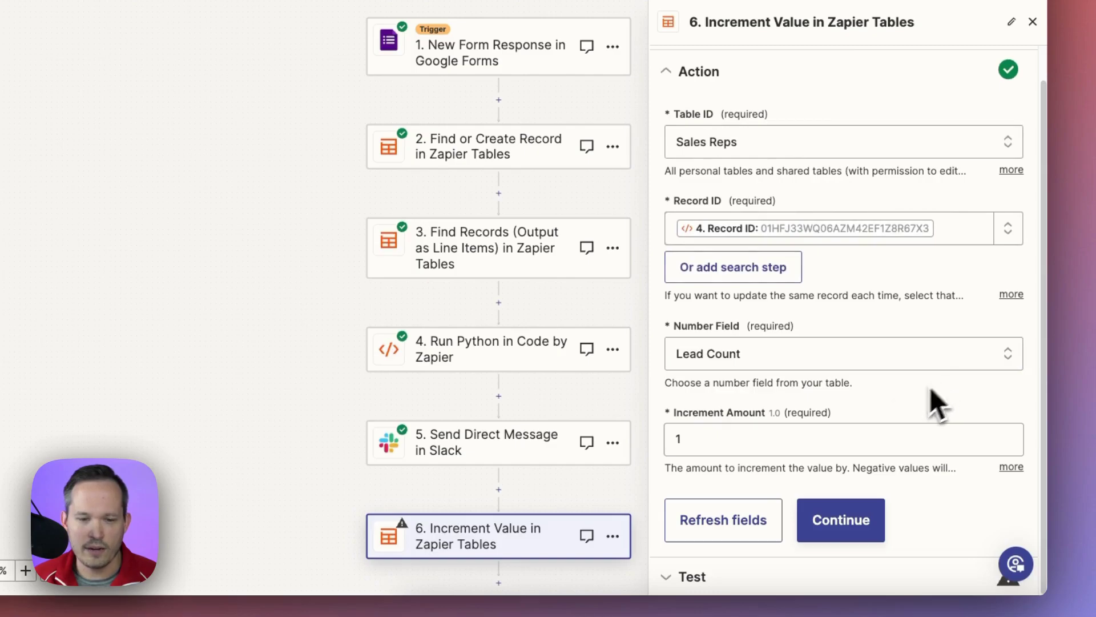